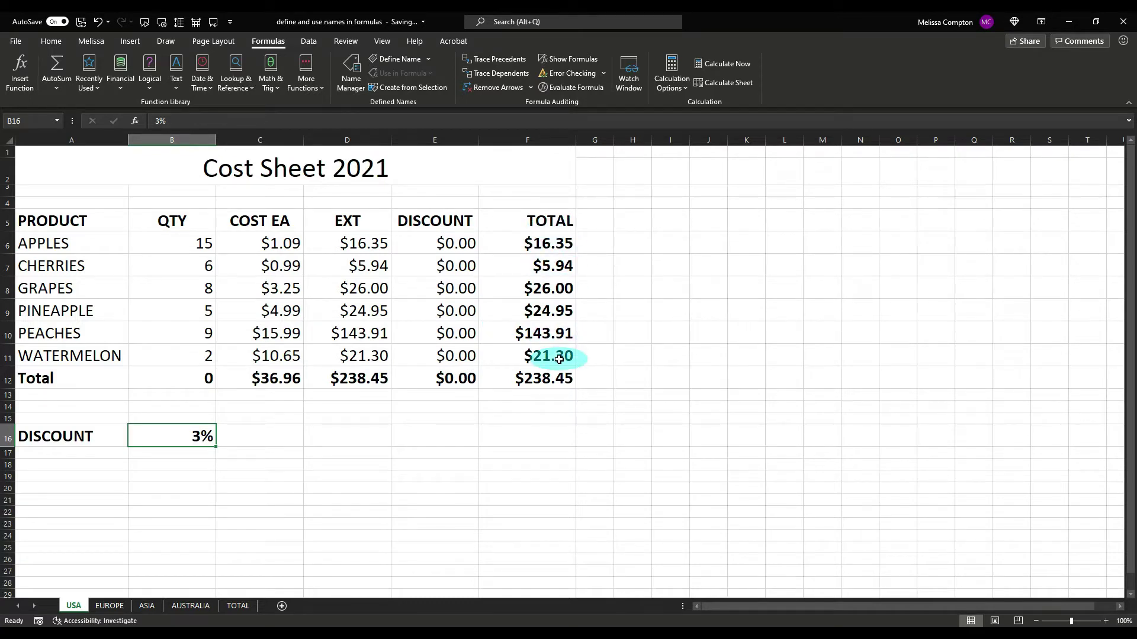
Step: Enter =D6*B16 in E6 for the apples discount and fill it down to E11
{"action": "left_click", "coordinate": [451, 245]}
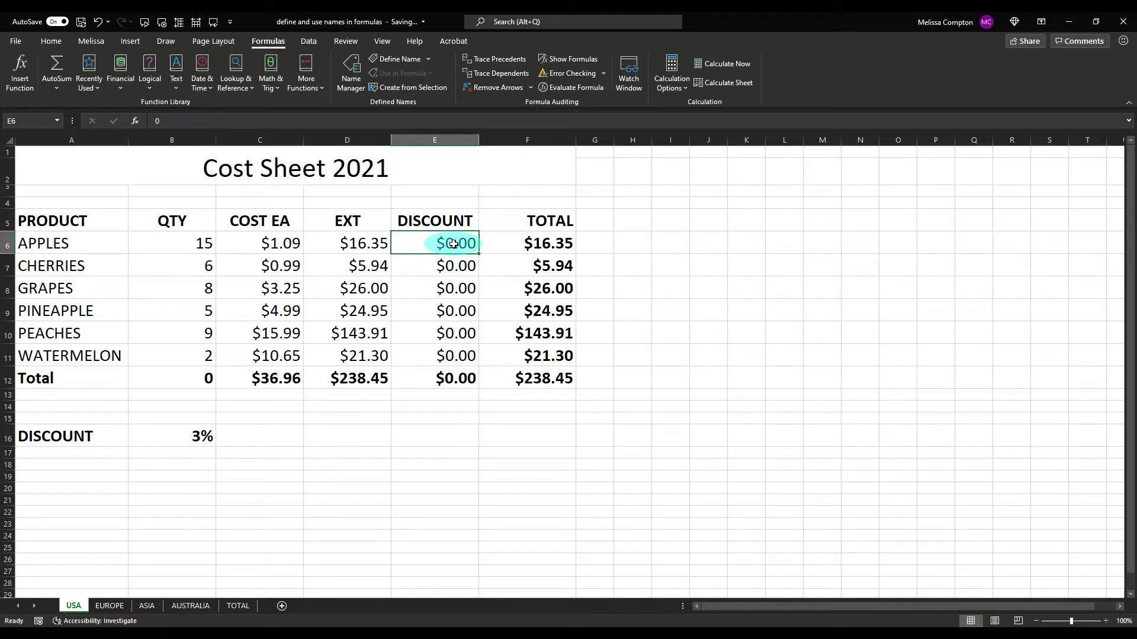
{"action": "type", "text": "="}
{"action": "left_click", "coordinate": [364, 243]}
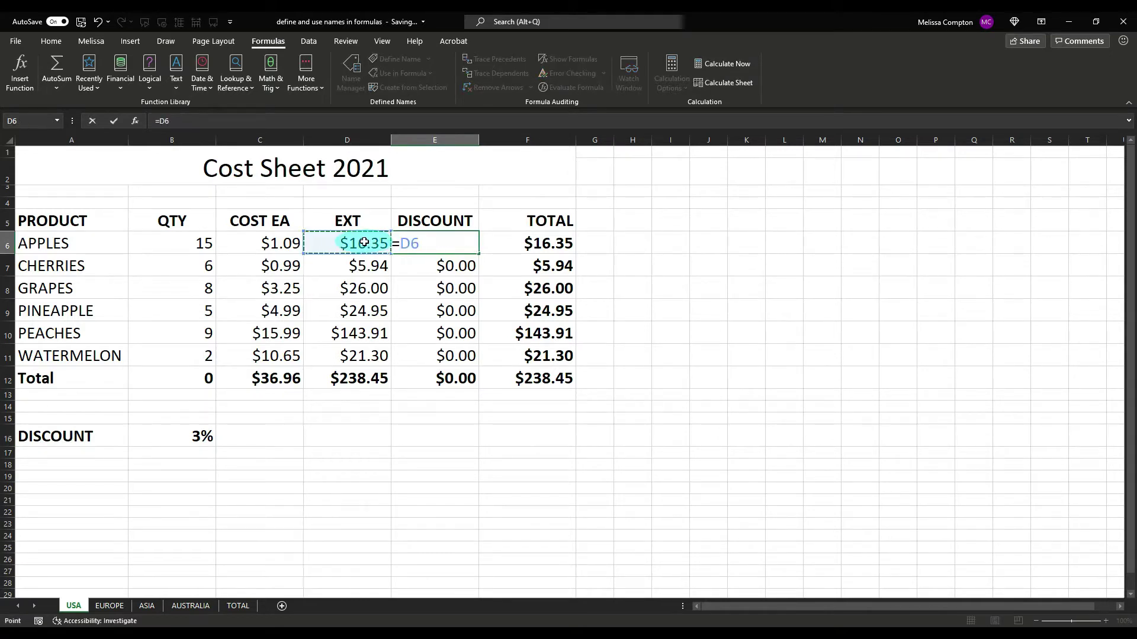
{"action": "type", "text": "*"}
{"action": "left_click", "coordinate": [196, 433]}
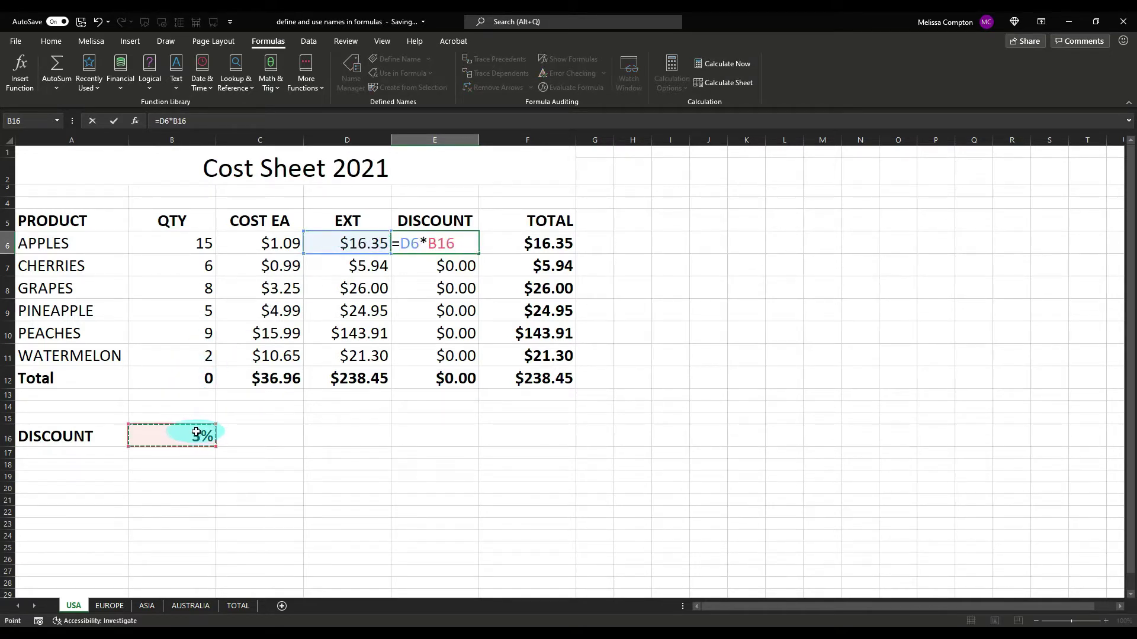
{"action": "key", "text": "Return"}
{"action": "left_click", "coordinate": [433, 249]}
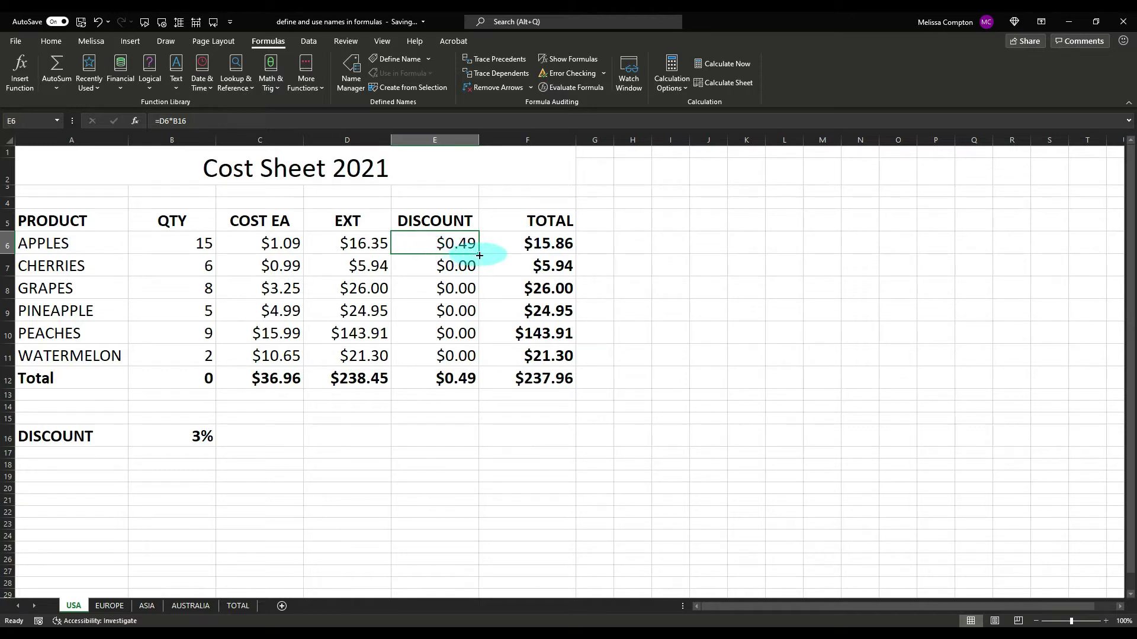
{"action": "left_click_drag", "start_coordinate": [479, 255], "coordinate": [472, 363]}
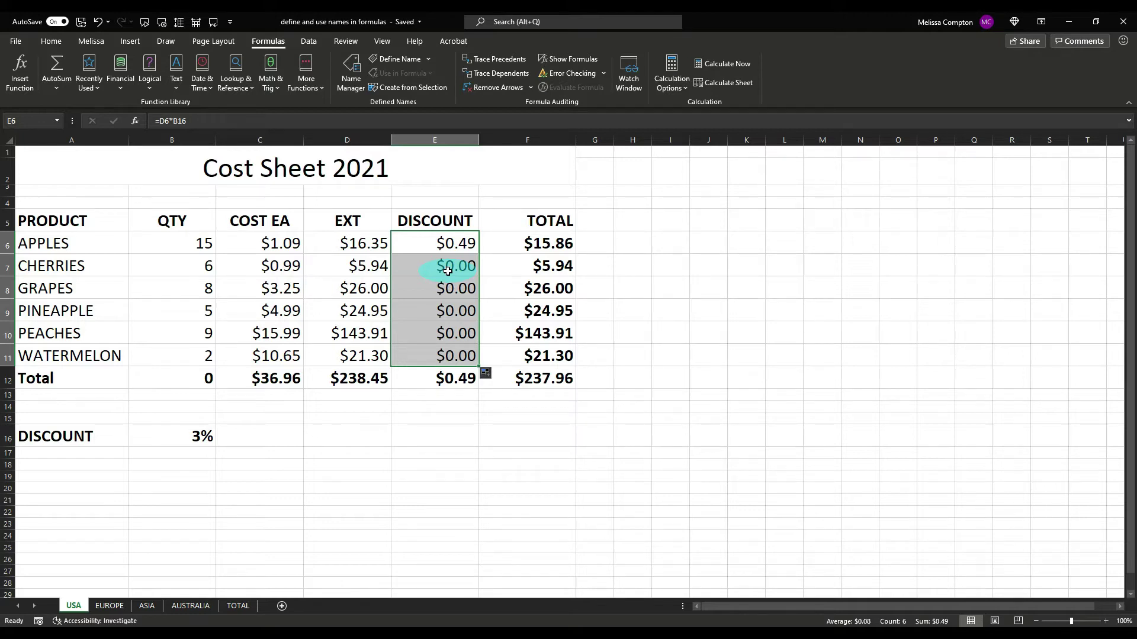
{"action": "left_click", "coordinate": [450, 243]}
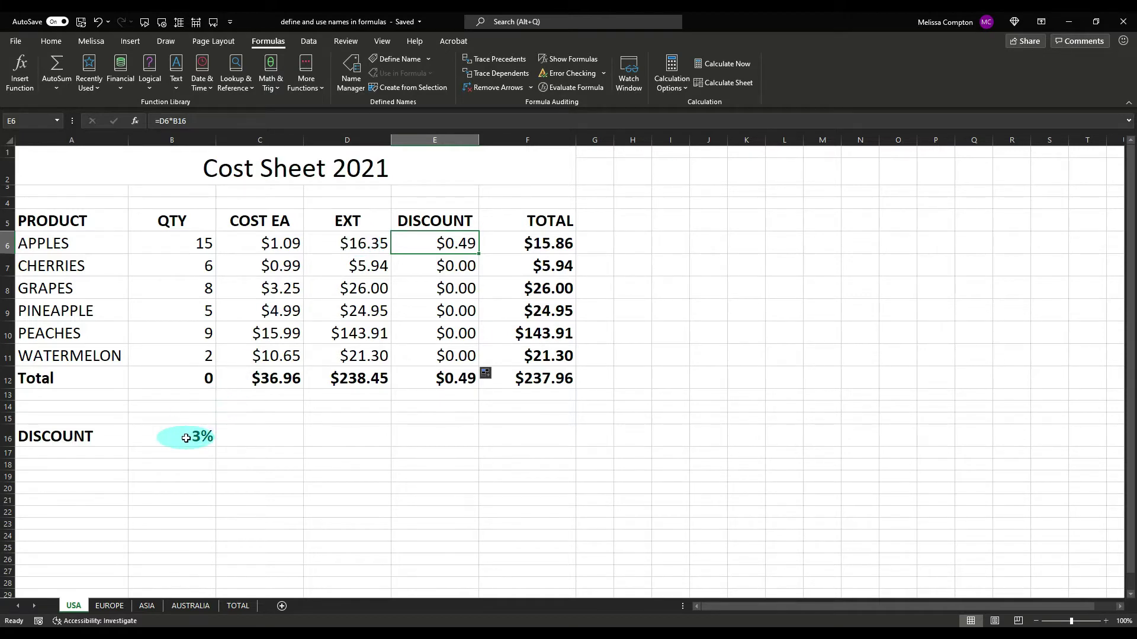
{"action": "left_click", "coordinate": [440, 265]}
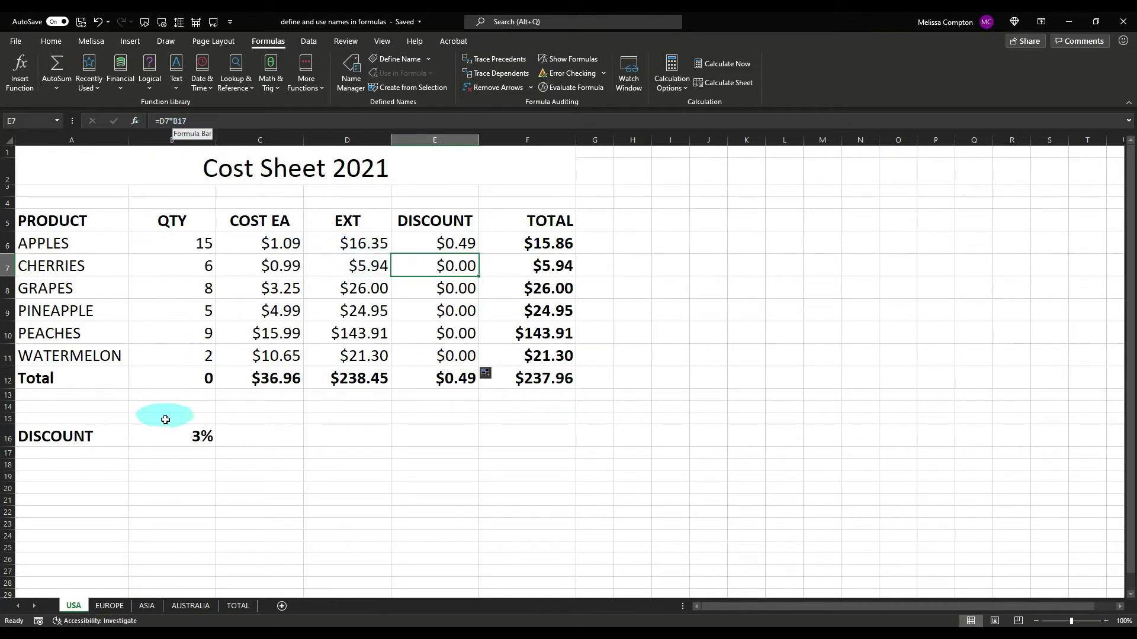
{"action": "left_click", "coordinate": [175, 453]}
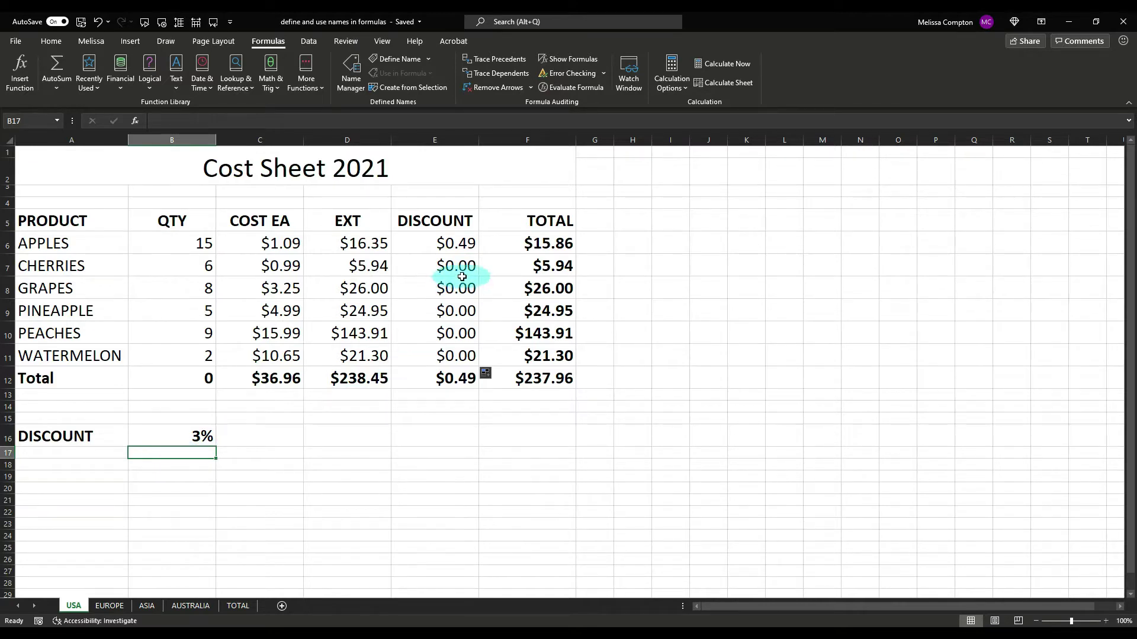
{"action": "left_click", "coordinate": [447, 288]}
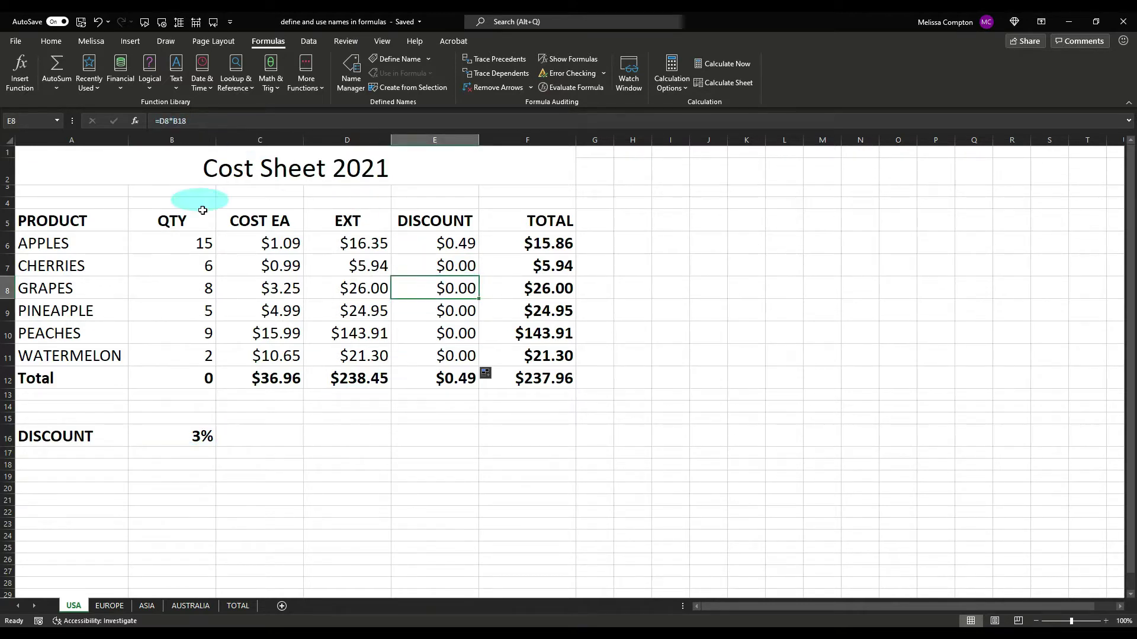
{"action": "left_click", "coordinate": [204, 460]}
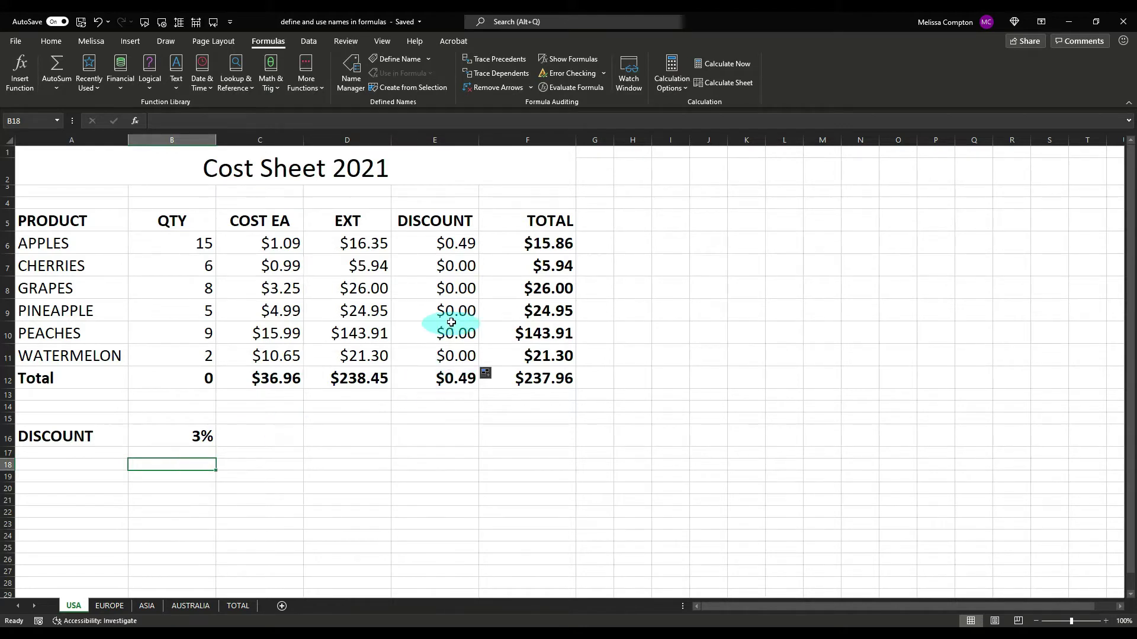
{"action": "left_click", "coordinate": [450, 242]}
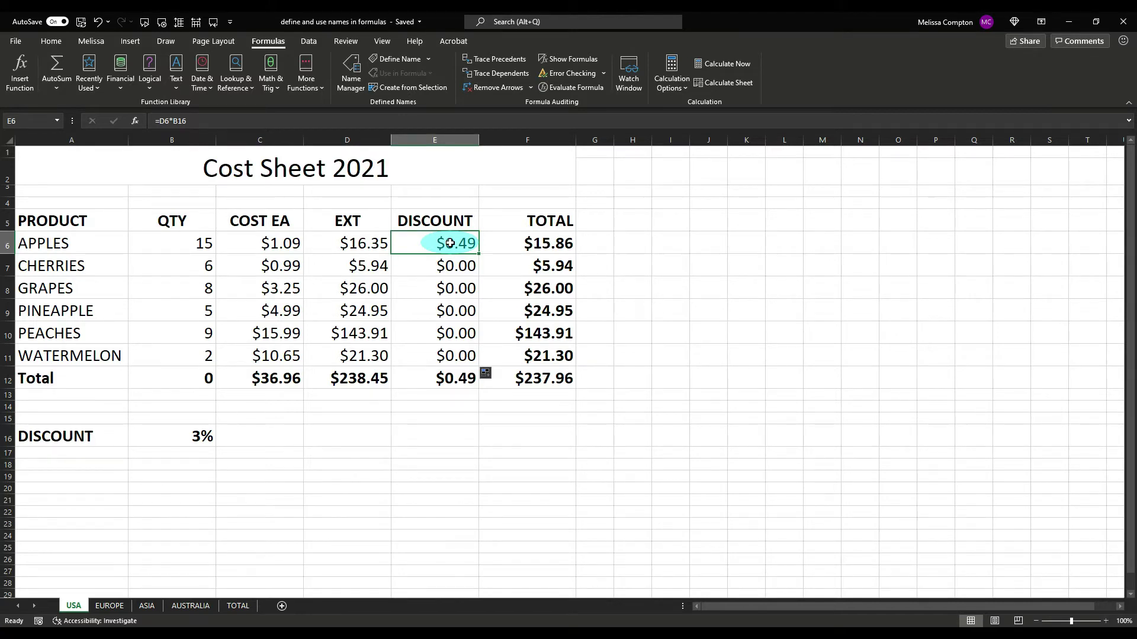
Step: Change E6's formula to =D6*$B$16 and fill it down through E11
{"action": "left_click", "coordinate": [173, 122]}
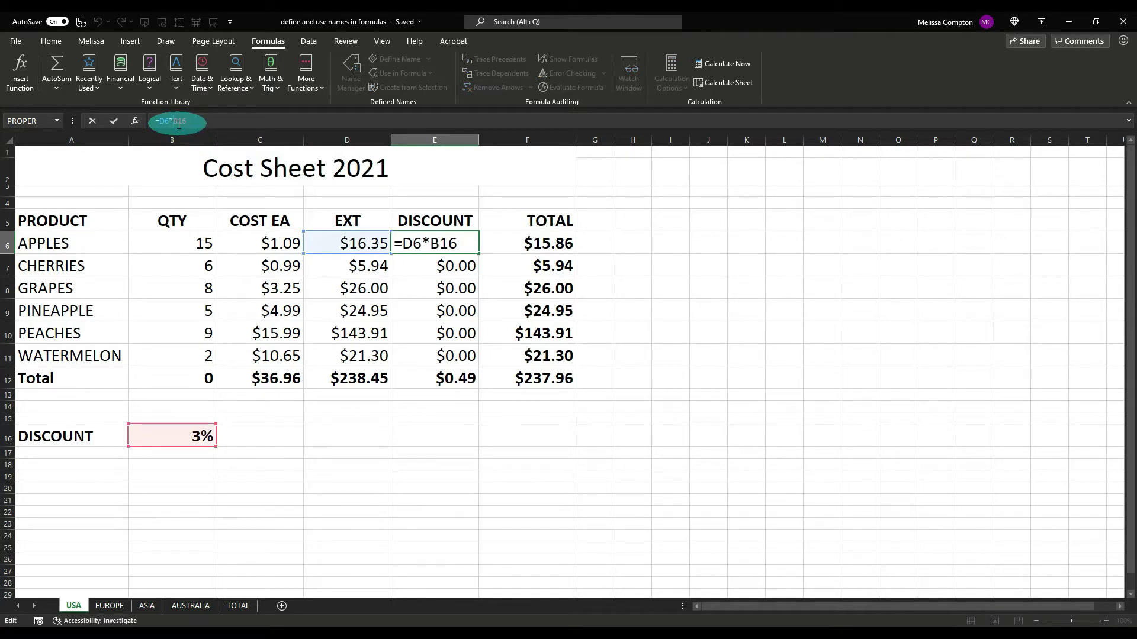
{"action": "type", "text": "$B$"}
{"action": "key", "text": "Return"}
{"action": "left_click", "coordinate": [463, 244]}
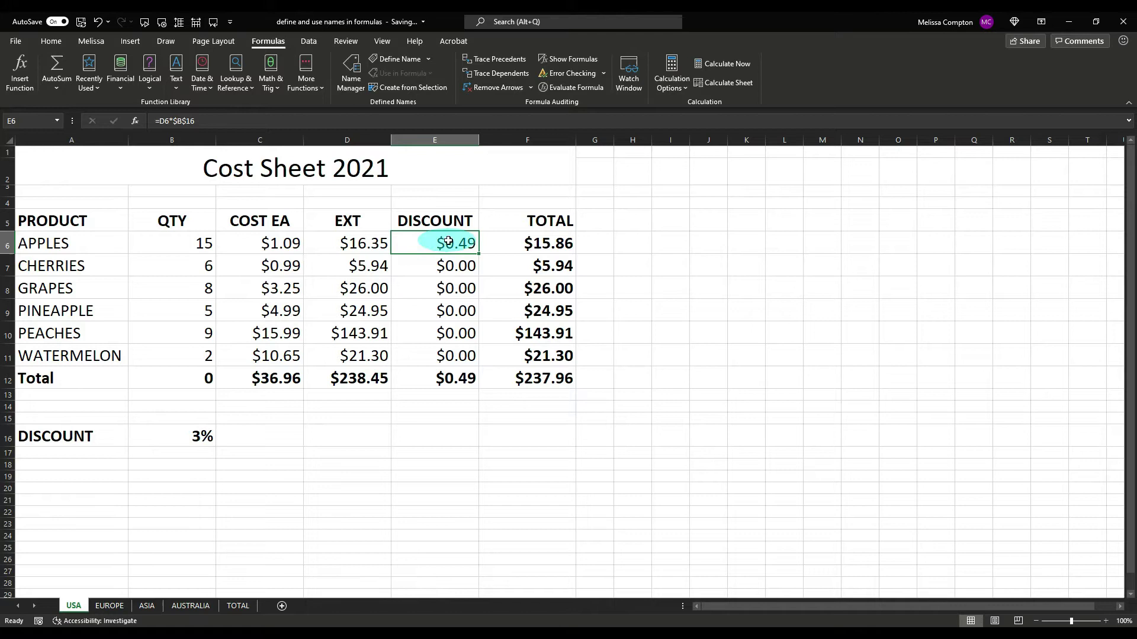
{"action": "left_click_drag", "start_coordinate": [478, 254], "coordinate": [476, 364]}
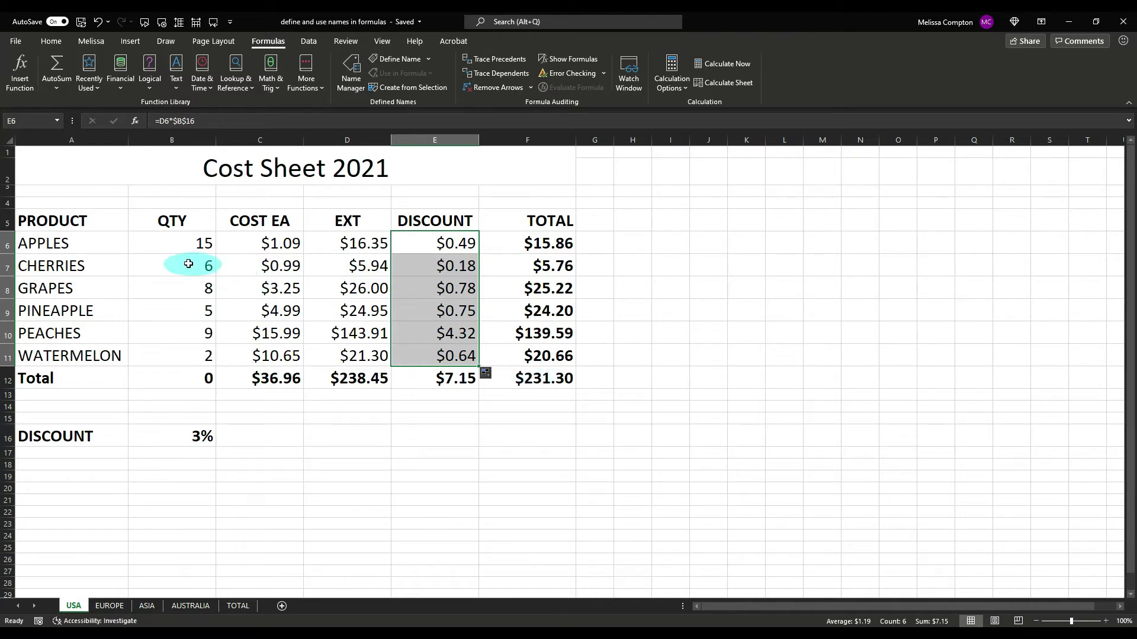
{"action": "left_click", "coordinate": [185, 379]}
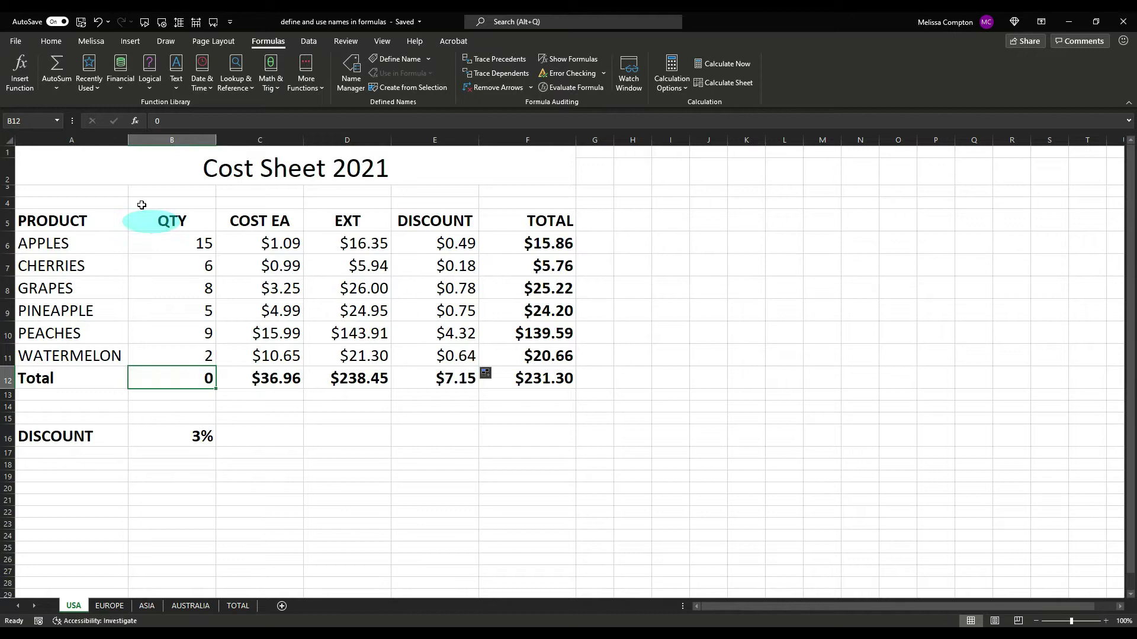
{"action": "left_click", "coordinate": [56, 70]}
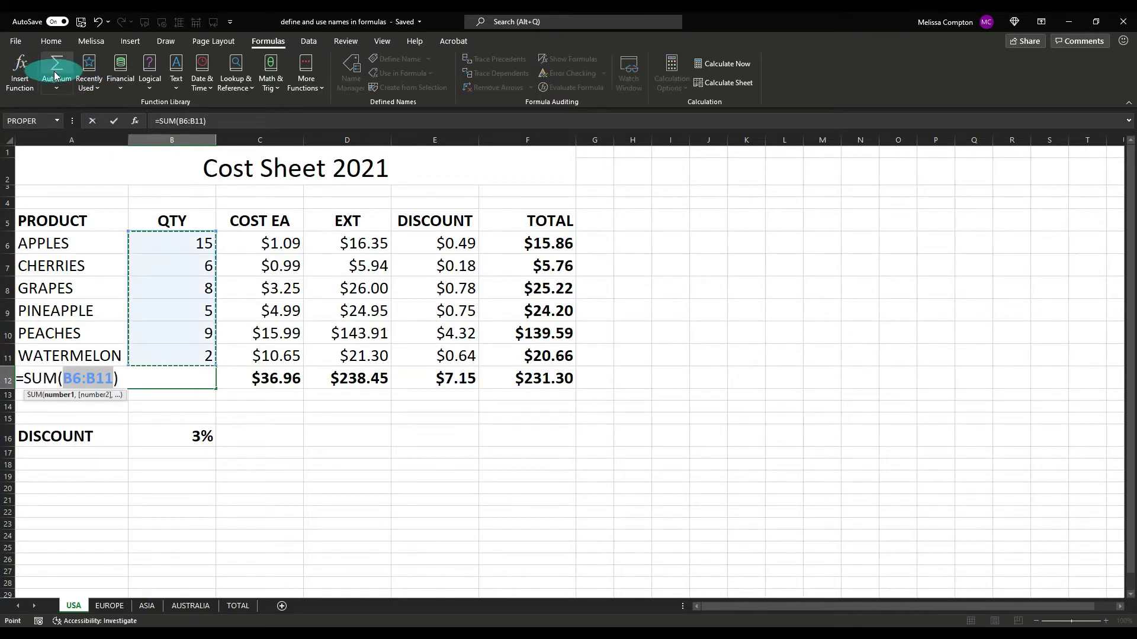
{"action": "key", "text": "Return"}
{"action": "key", "text": "ctrl+z"}
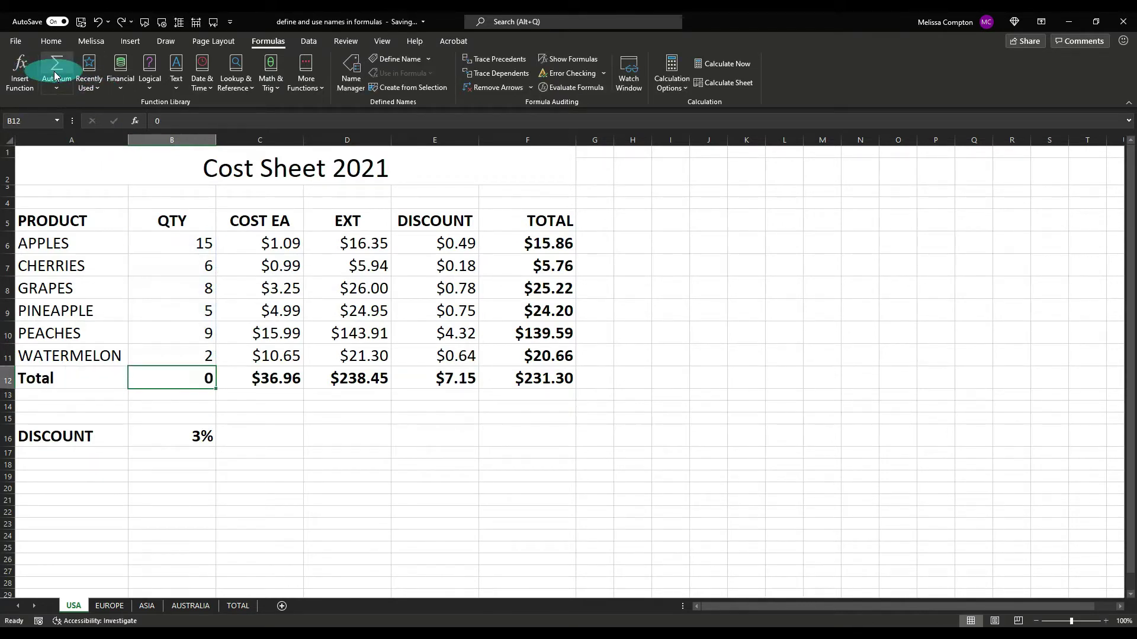
{"action": "type", "text": "=su"}
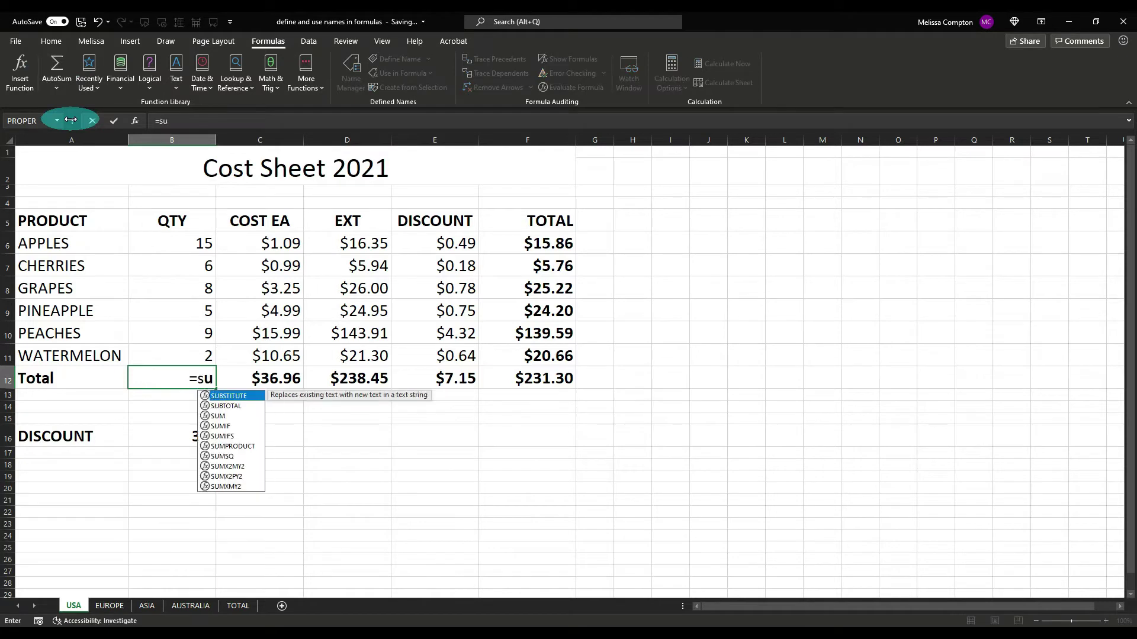
{"action": "type", "text": "m("}
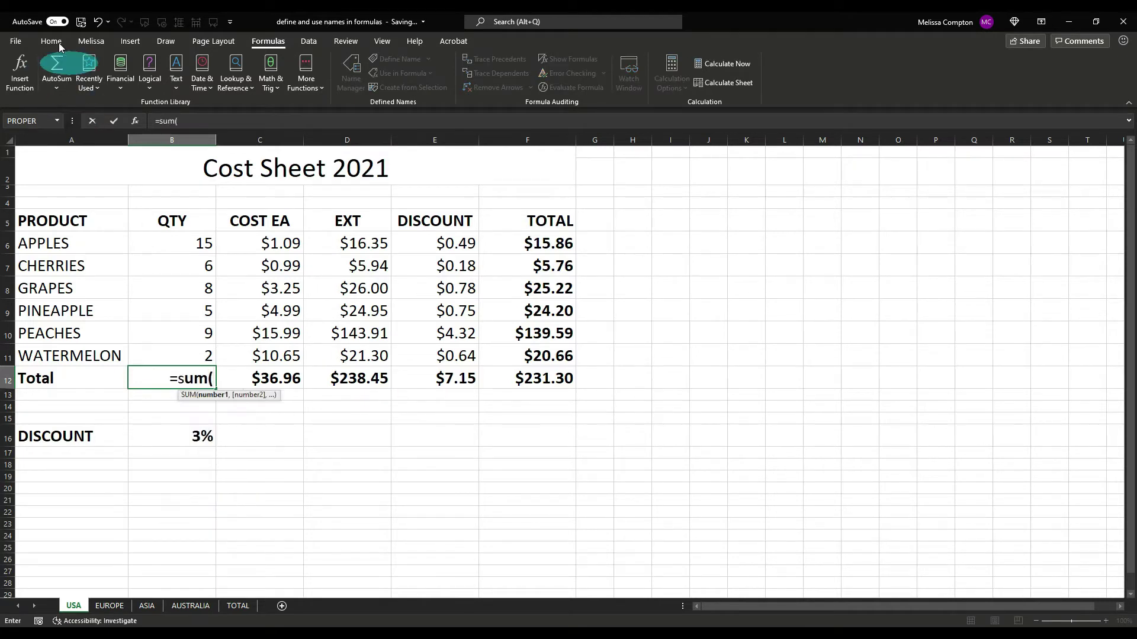
{"action": "left_click_drag", "start_coordinate": [197, 246], "coordinate": [200, 352]}
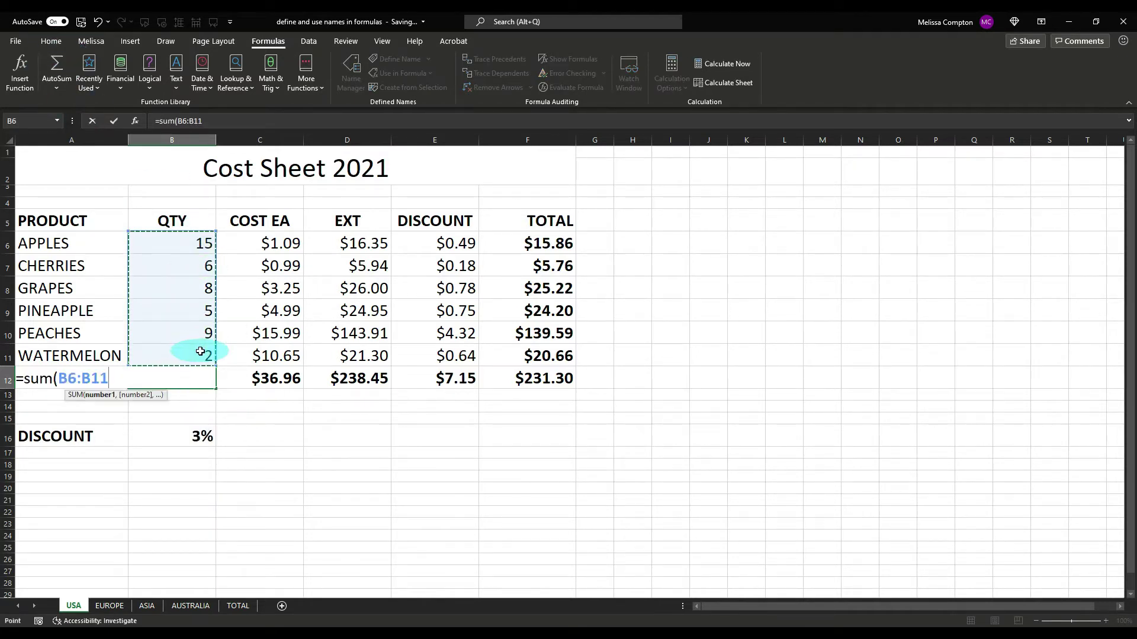
{"action": "type", "text": ")"}
{"action": "key", "text": "Return"}
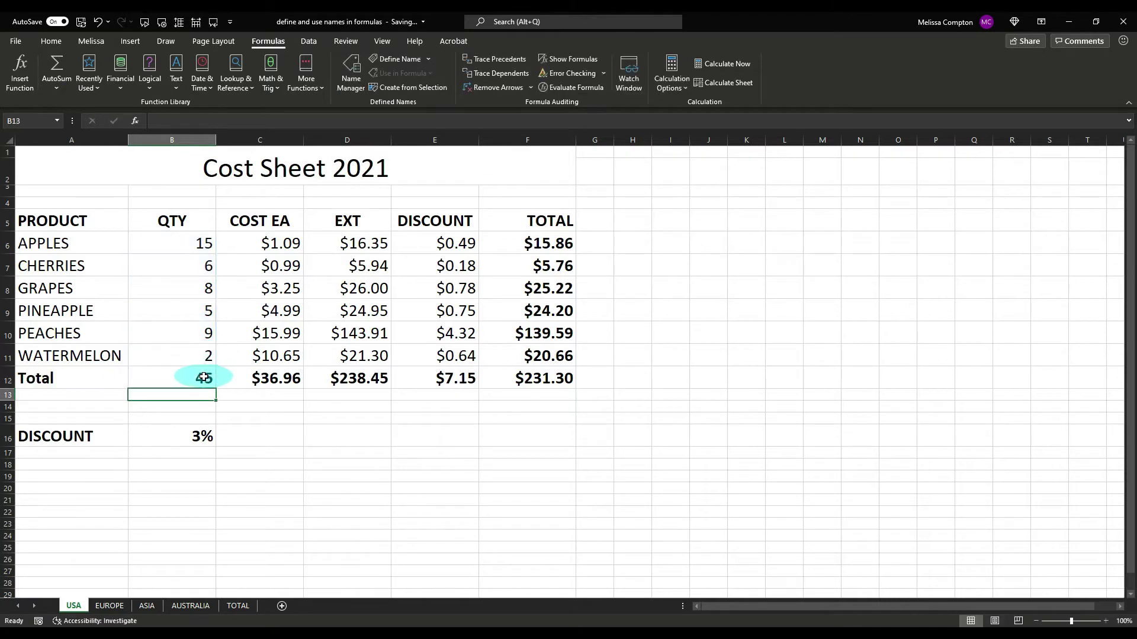
{"action": "key", "text": "ctrl+z"}
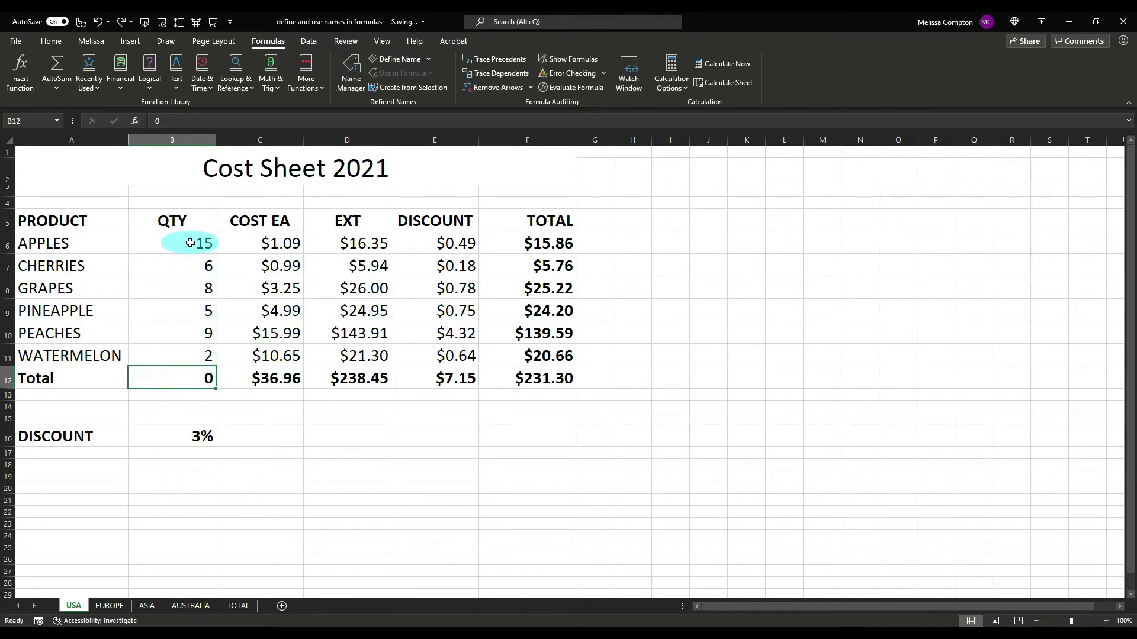
Step: Select B6:B11 and name it product_quantity in the Name Box
{"action": "left_click_drag", "start_coordinate": [189, 244], "coordinate": [190, 352]}
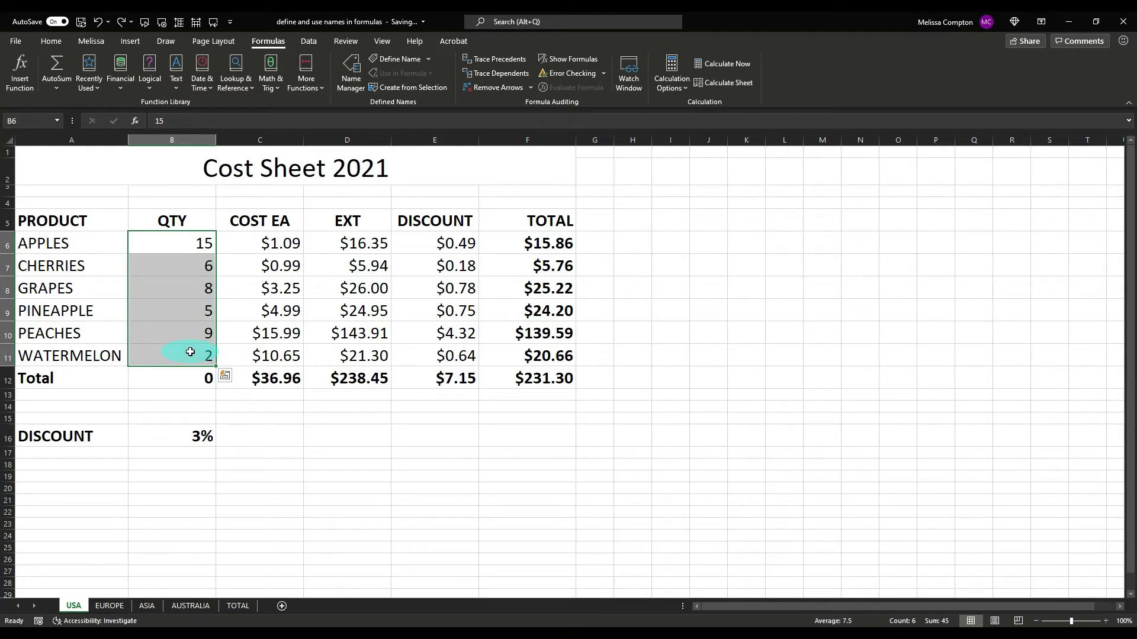
{"action": "left_click", "coordinate": [29, 121]}
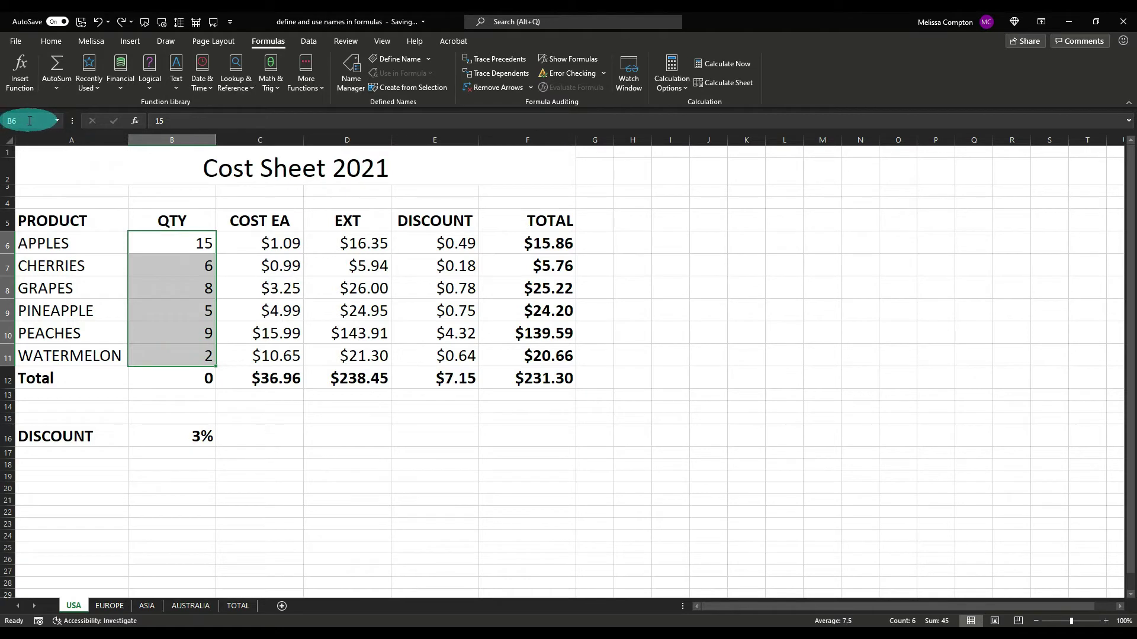
{"action": "left_click", "coordinate": [10, 122]}
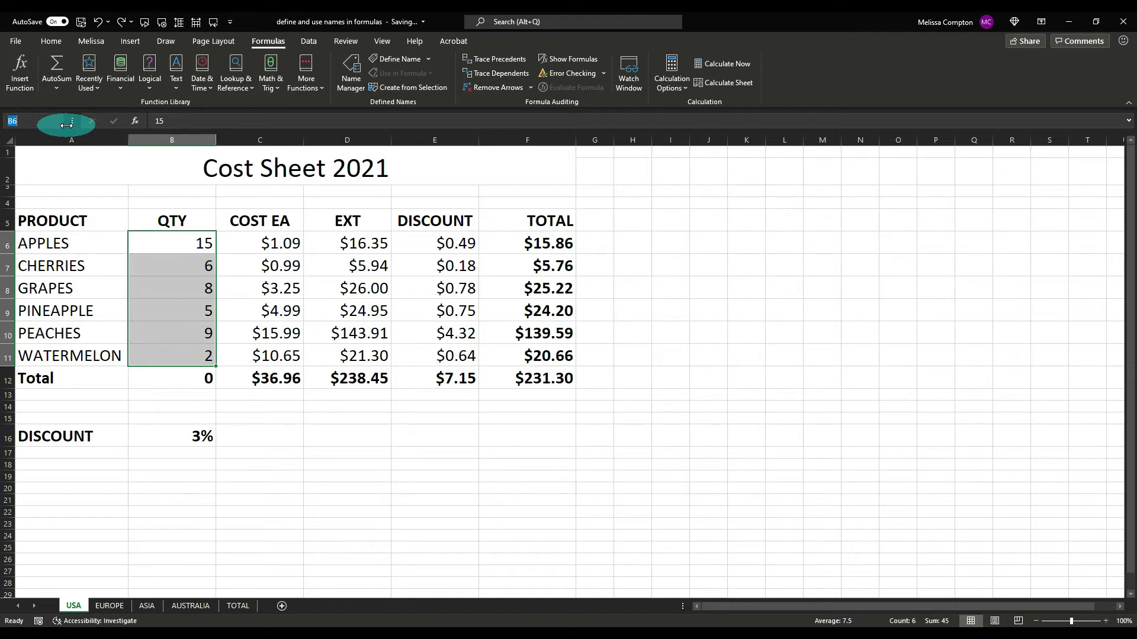
{"action": "type", "text": "product_quantity"}
{"action": "key", "text": "Return"}
{"action": "left_click", "coordinate": [274, 441]}
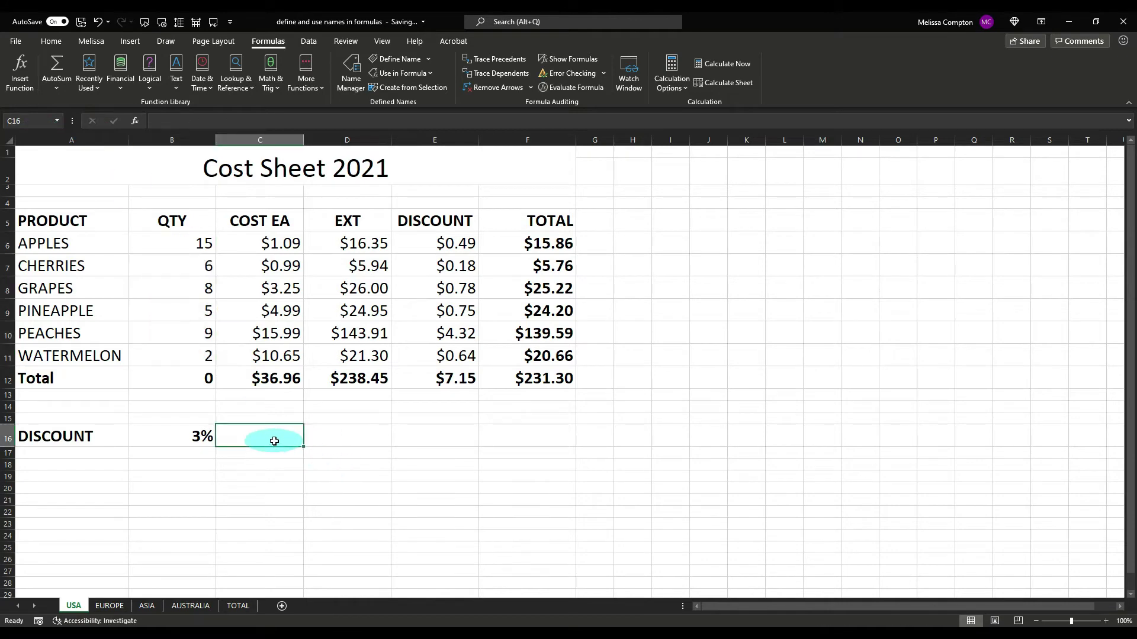
Step: Check the named quantity cells B6:B11, then select the QTY Total cell B12
{"action": "left_click", "coordinate": [179, 242]}
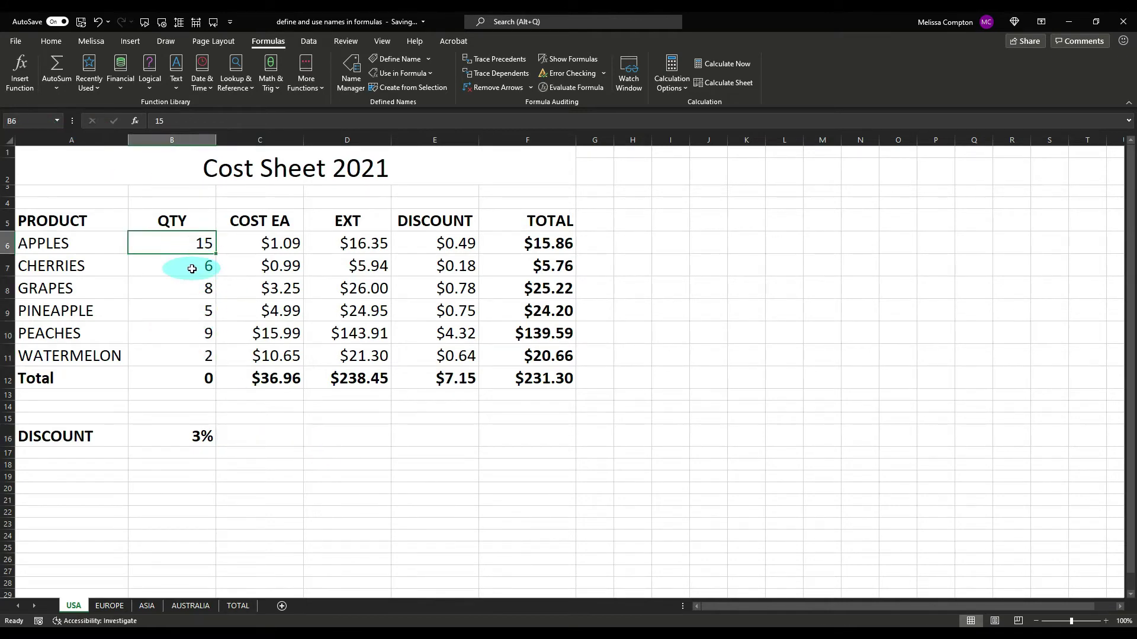
{"action": "left_click", "coordinate": [192, 268]}
{"action": "left_click", "coordinate": [195, 288]}
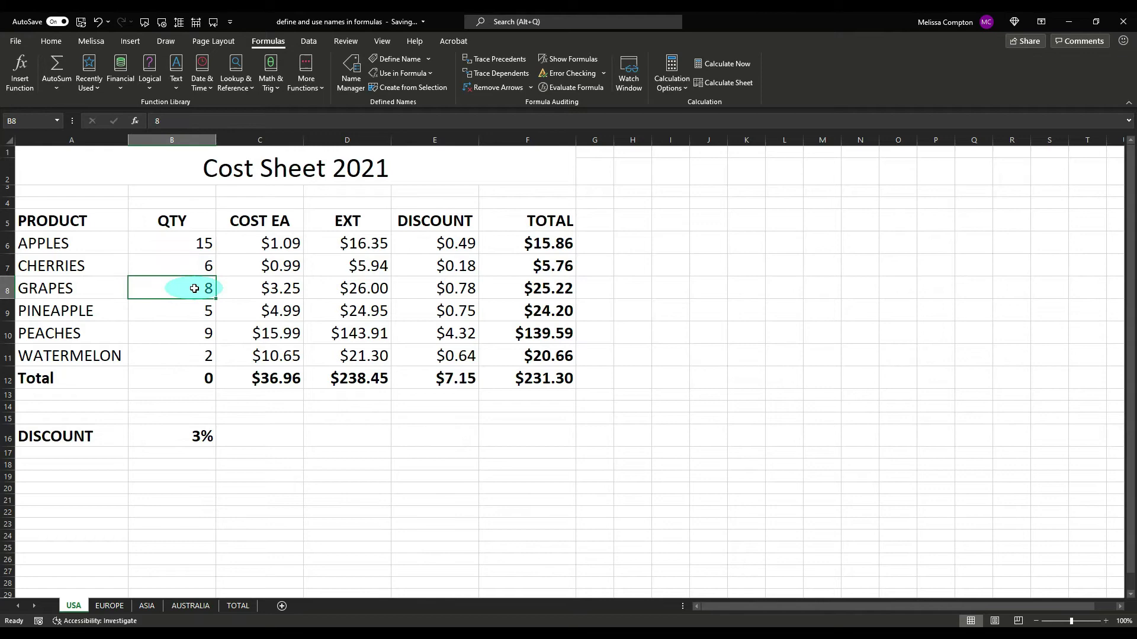
{"action": "left_click_drag", "start_coordinate": [178, 245], "coordinate": [178, 354]}
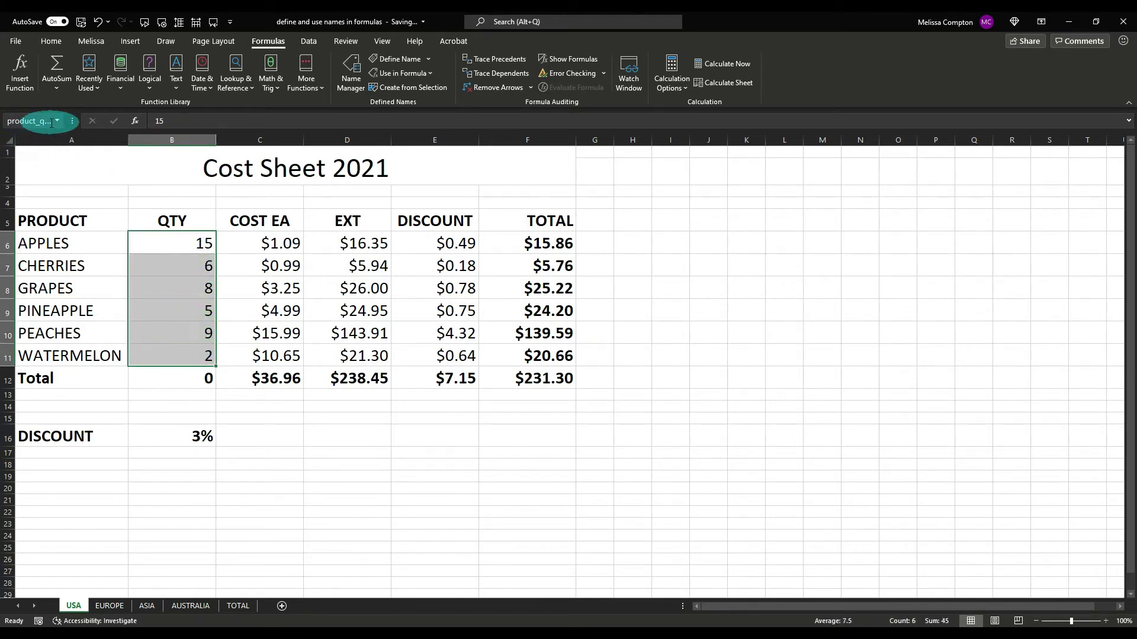
{"action": "left_click", "coordinate": [172, 380]}
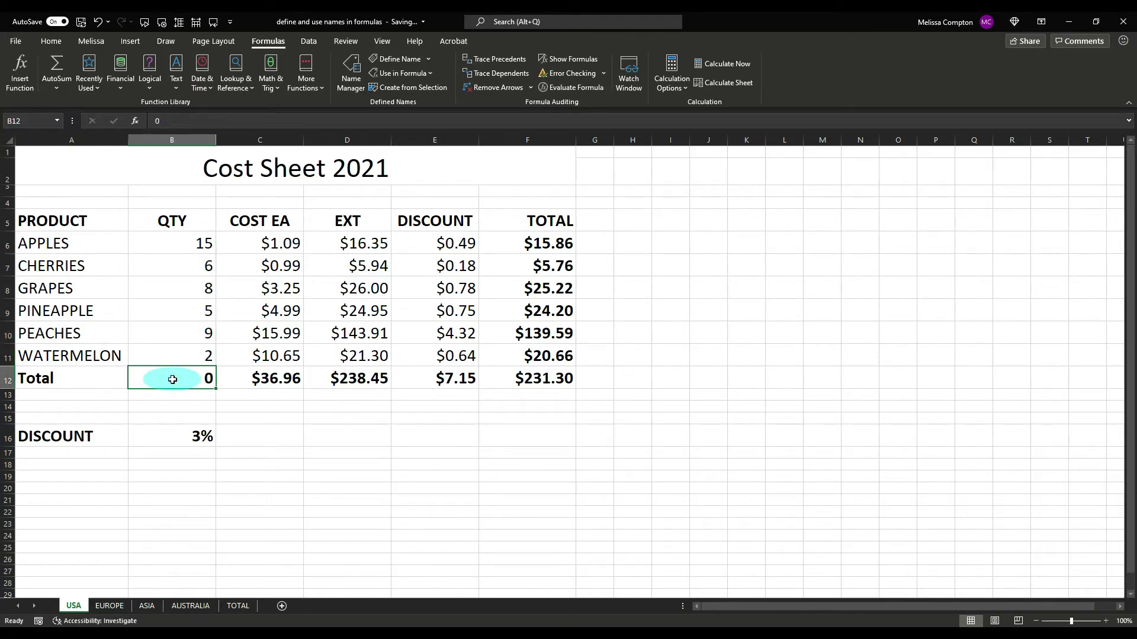
Step: AutoSum =SUM(product_quantity) into B12, giving a QTY Total of 45
{"action": "left_click", "coordinate": [58, 76]}
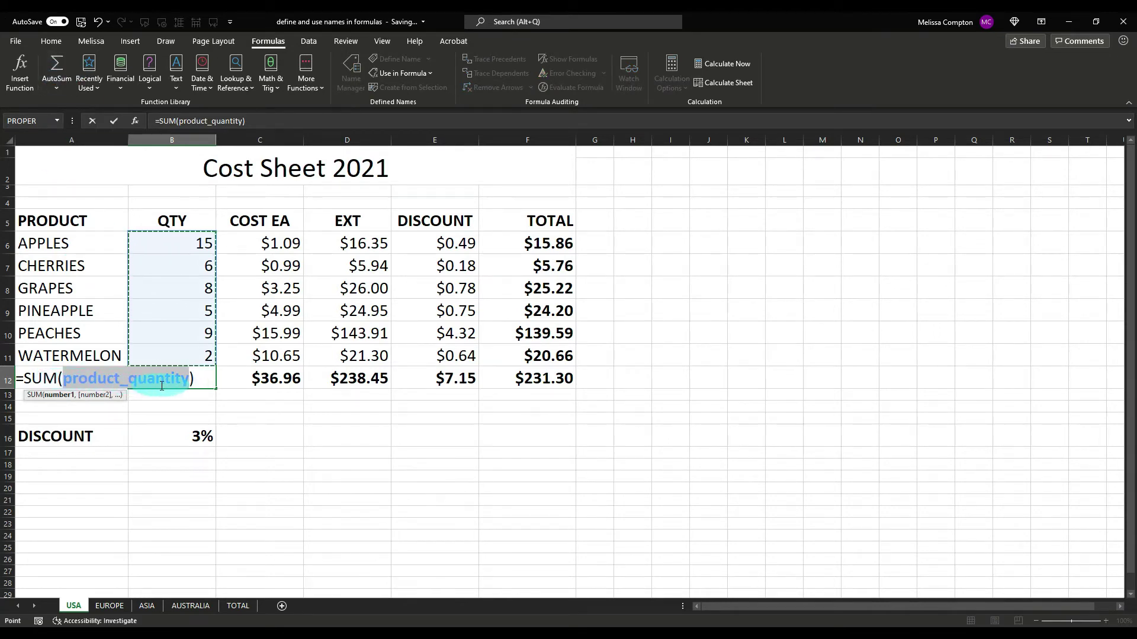
{"action": "left_click", "coordinate": [58, 72]}
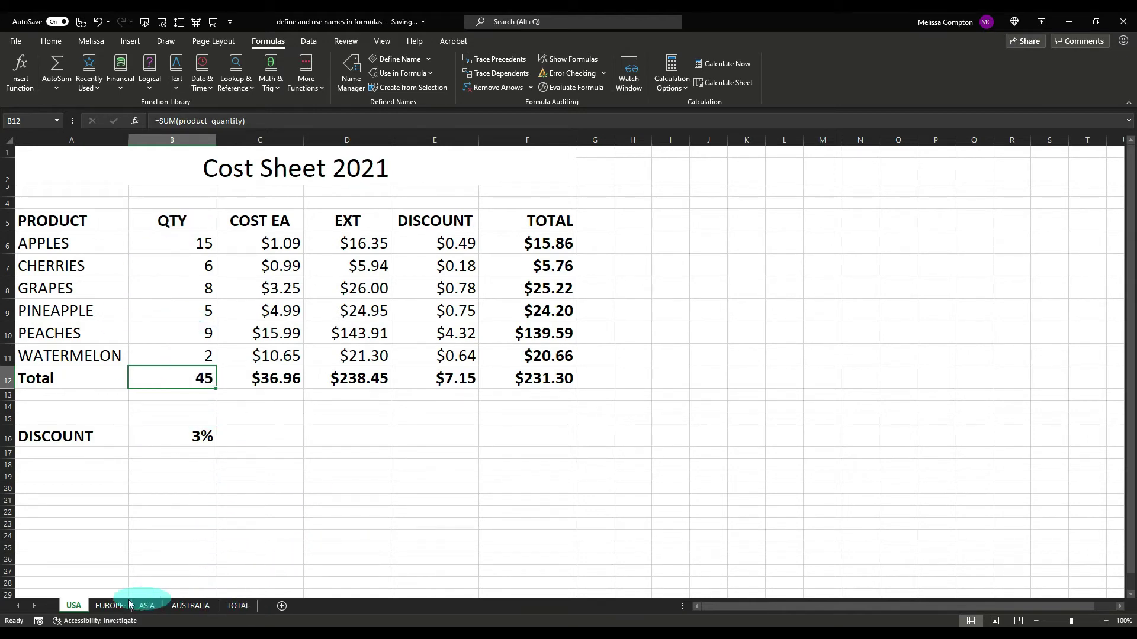
Step: On the TOTAL sheet, enter =product_quantity in B6 so quantities spill through B11
{"action": "left_click", "coordinate": [237, 606]}
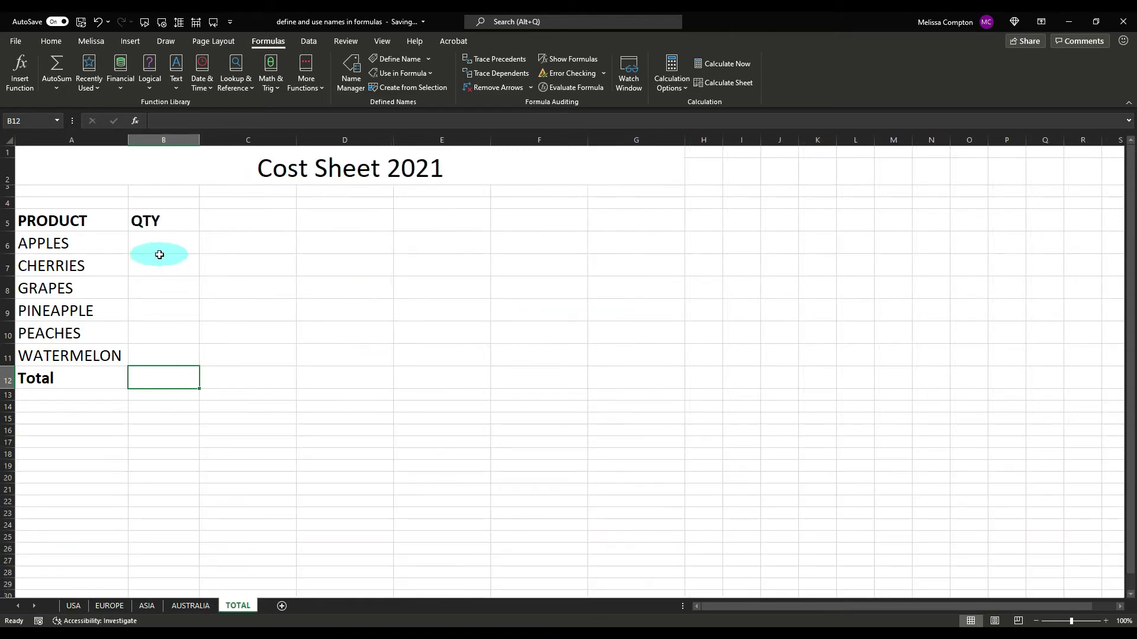
{"action": "left_click", "coordinate": [152, 237]}
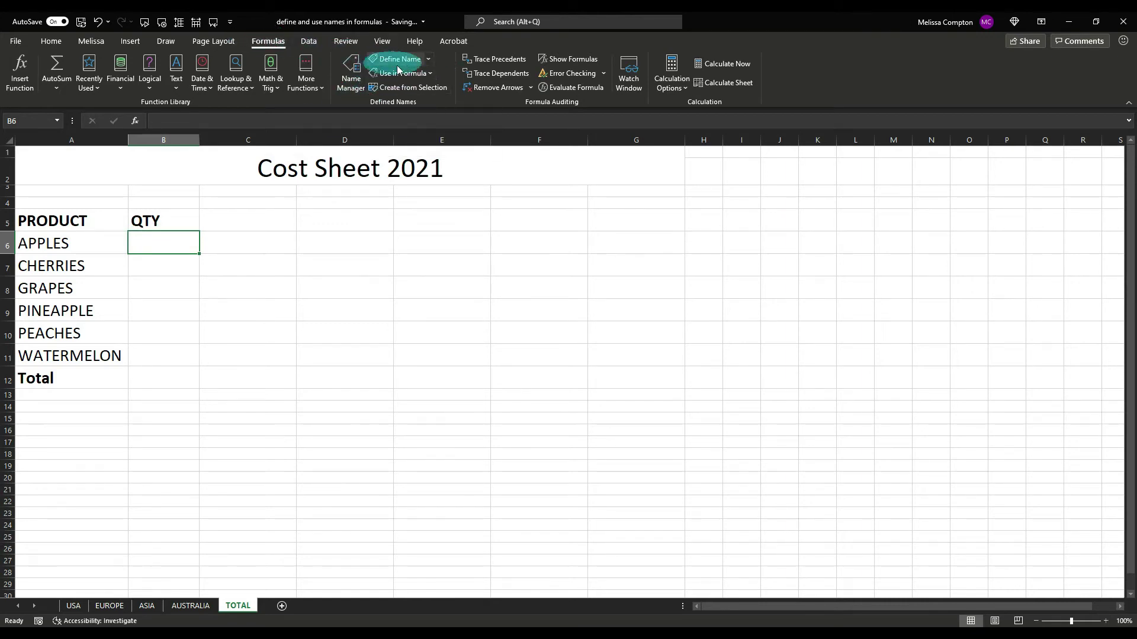
{"action": "left_click", "coordinate": [432, 78]}
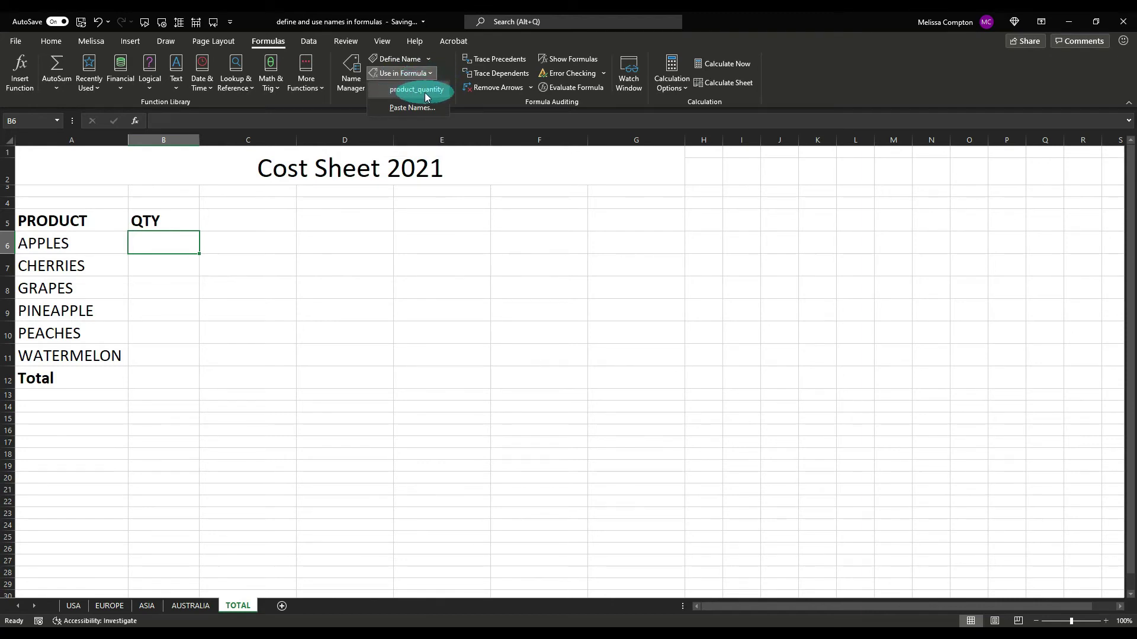
{"action": "left_click", "coordinate": [425, 96]}
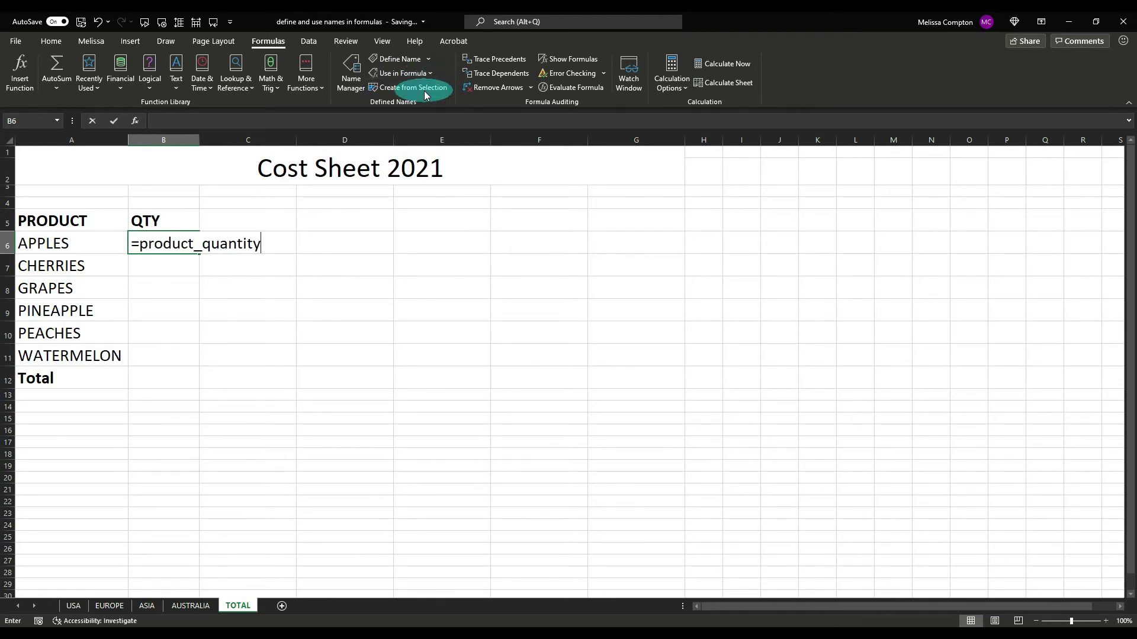
{"action": "key", "text": "Return"}
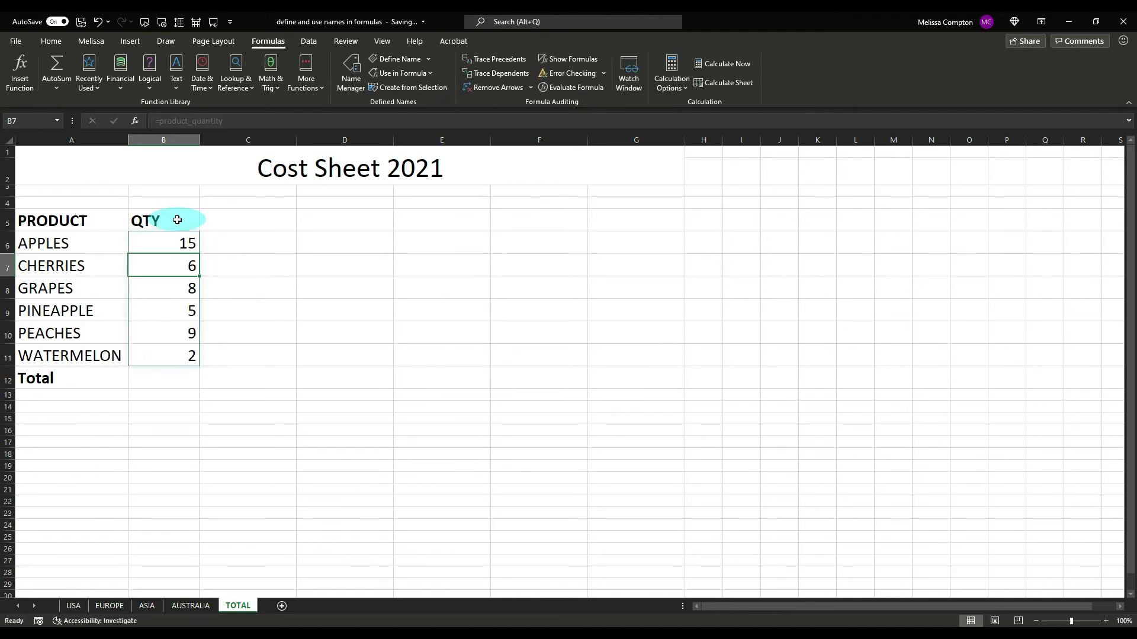
{"action": "left_click", "coordinate": [168, 372]}
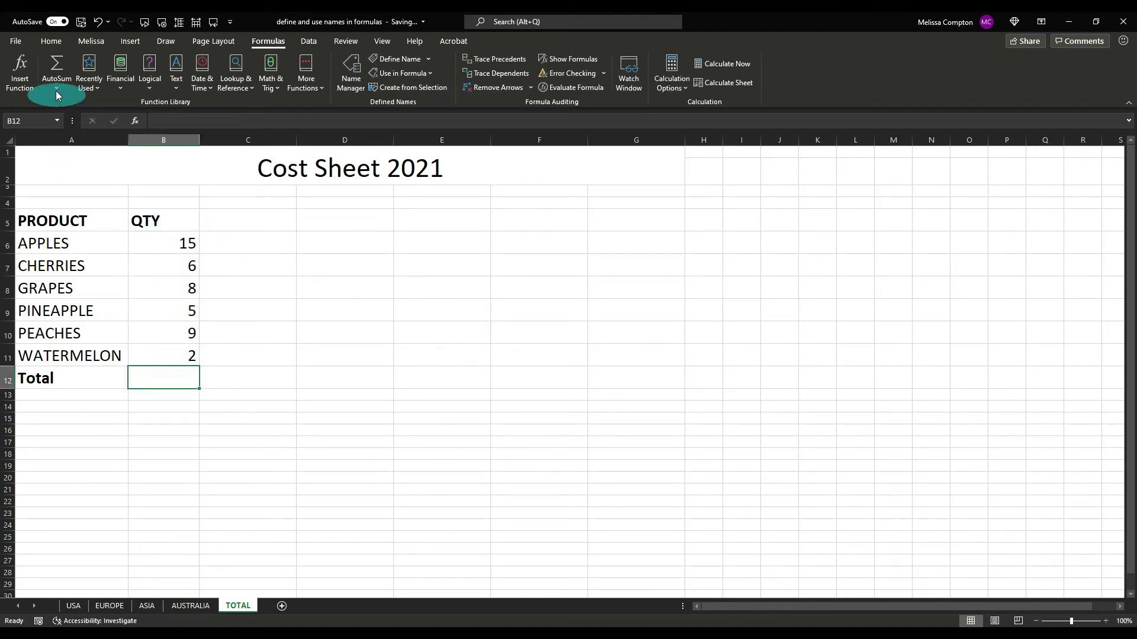
Step: Total the spilled quantities in B12 with =SUM(B6#) for 45, then return to USA
{"action": "left_click", "coordinate": [57, 70]}
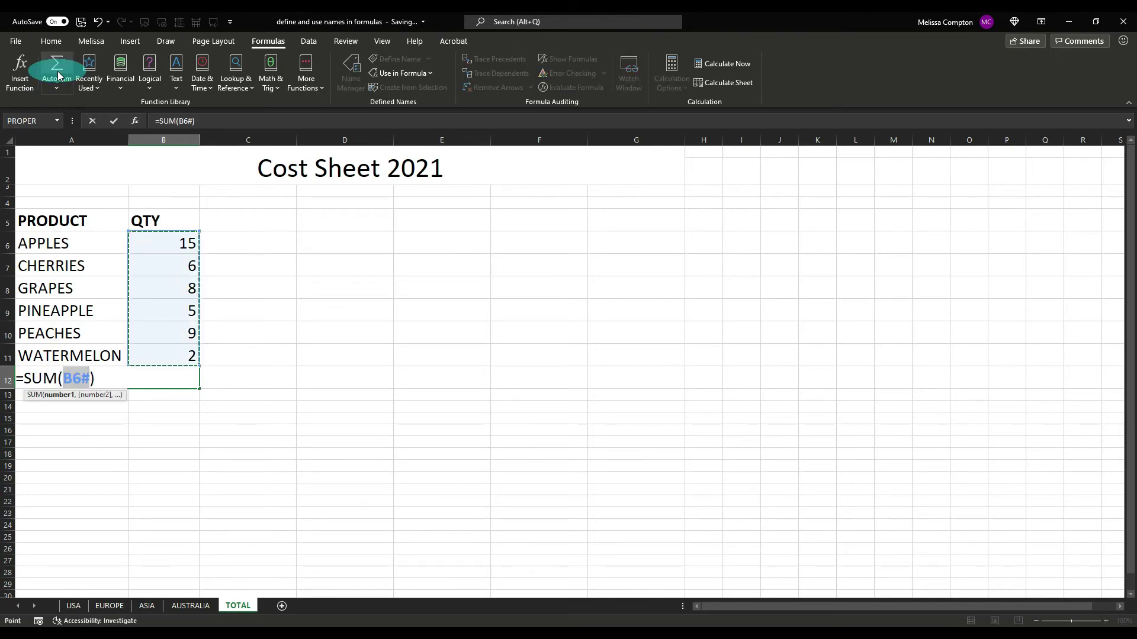
{"action": "left_click", "coordinate": [58, 73]}
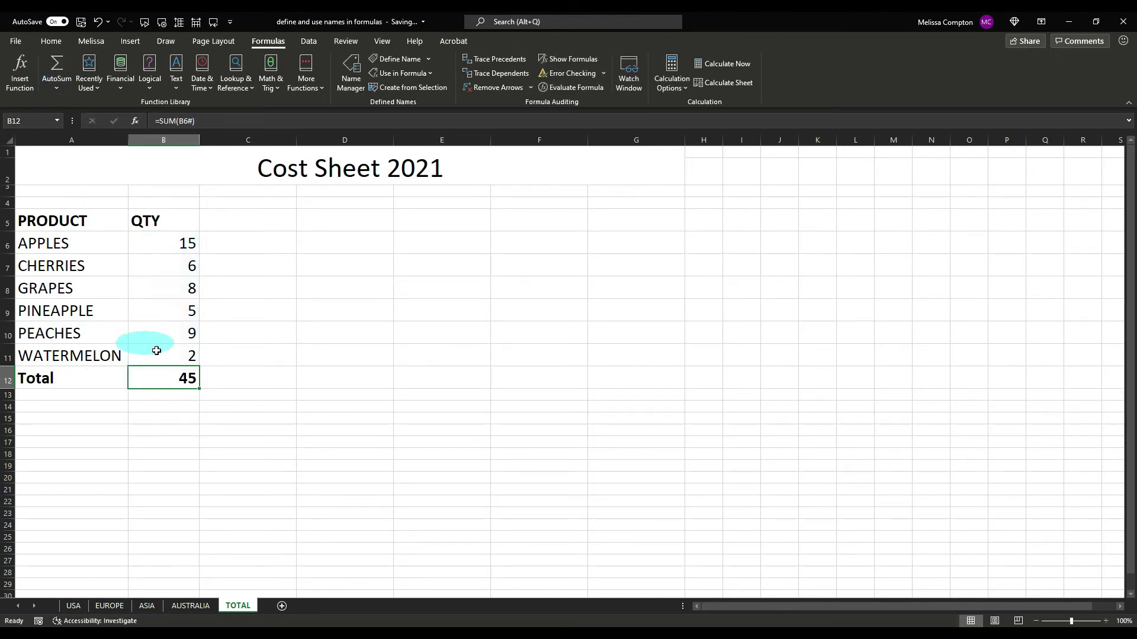
{"action": "left_click_drag", "start_coordinate": [185, 245], "coordinate": [184, 355]}
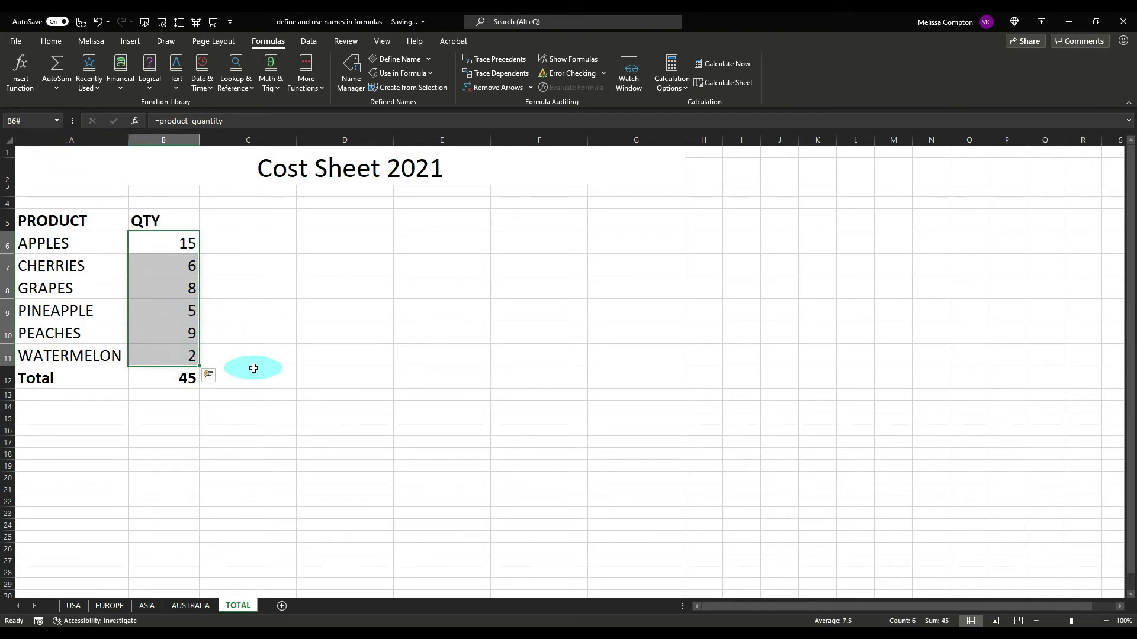
{"action": "left_click", "coordinate": [188, 380]}
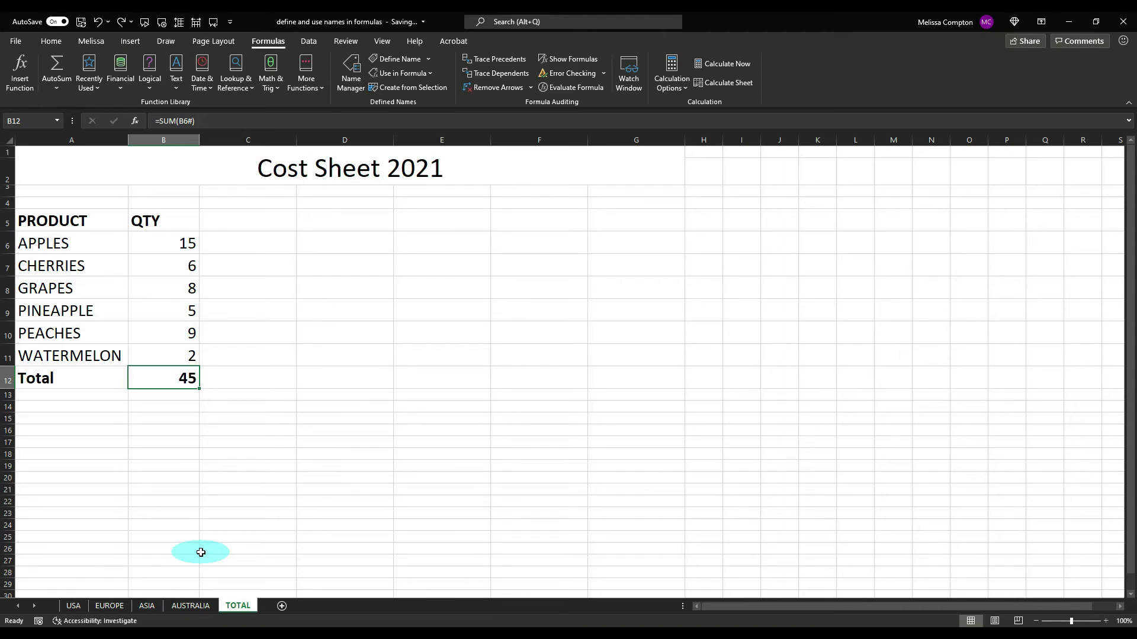
{"action": "left_click", "coordinate": [73, 606]}
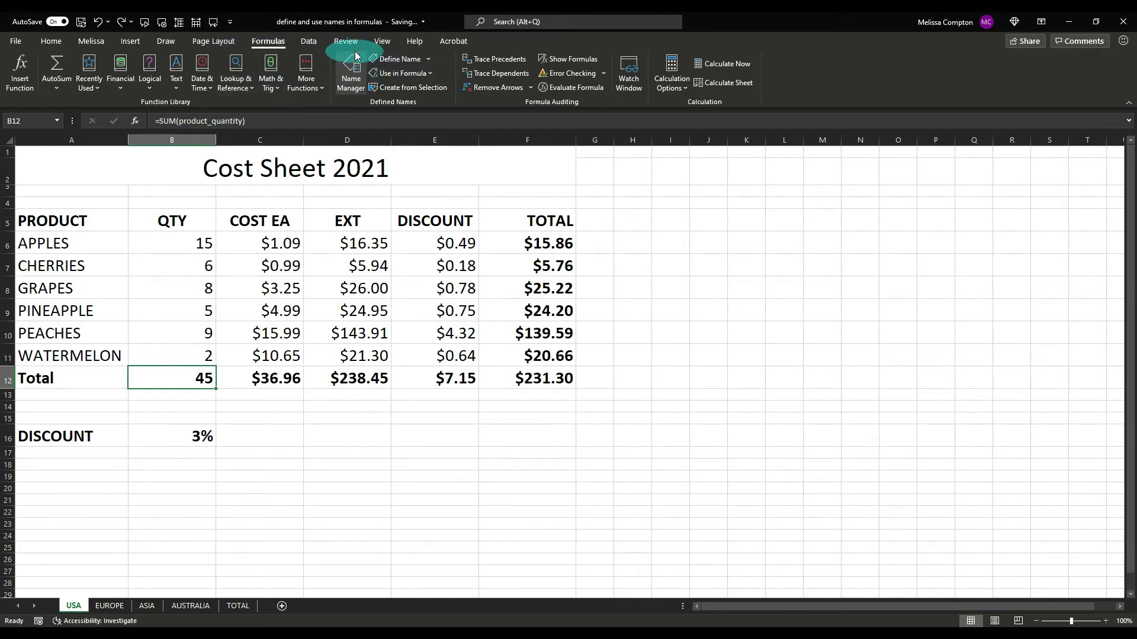
Step: Delete product_quantity in Name Manager, turning the USA QTY Total into #NAME?
{"action": "left_click", "coordinate": [347, 80]}
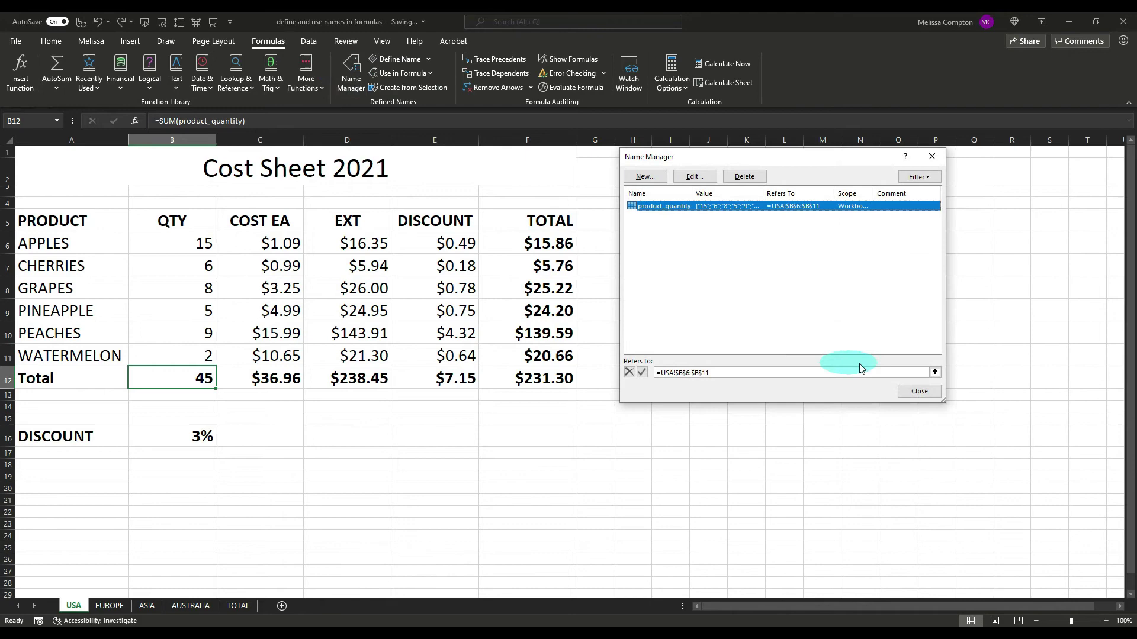
{"action": "left_click", "coordinate": [740, 178]}
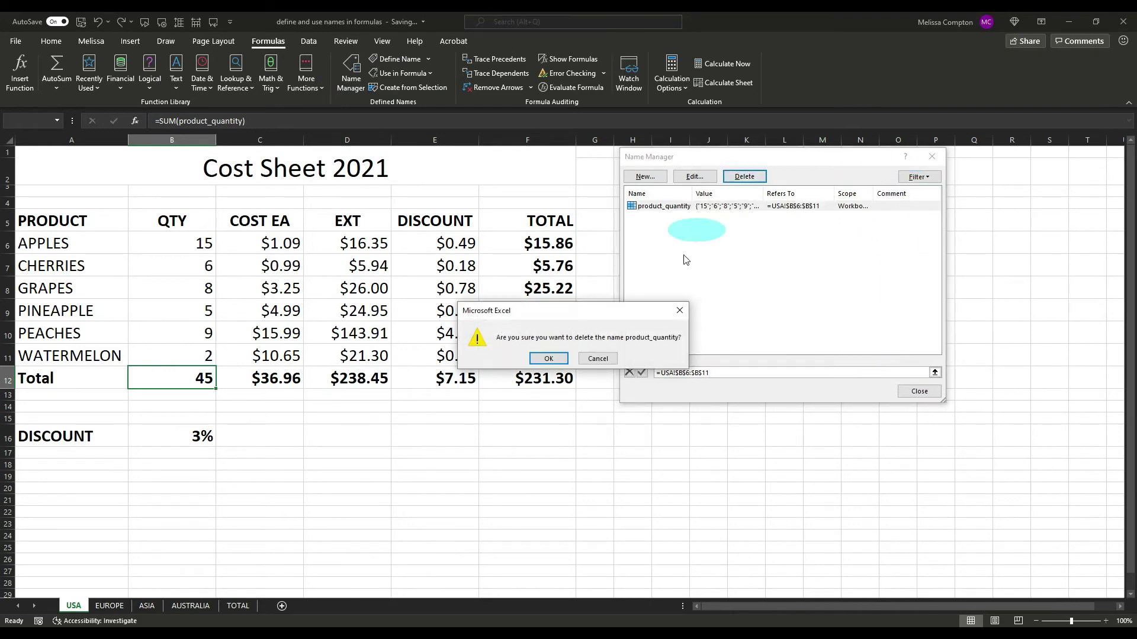
{"action": "left_click", "coordinate": [553, 360]}
{"action": "left_click", "coordinate": [920, 390]}
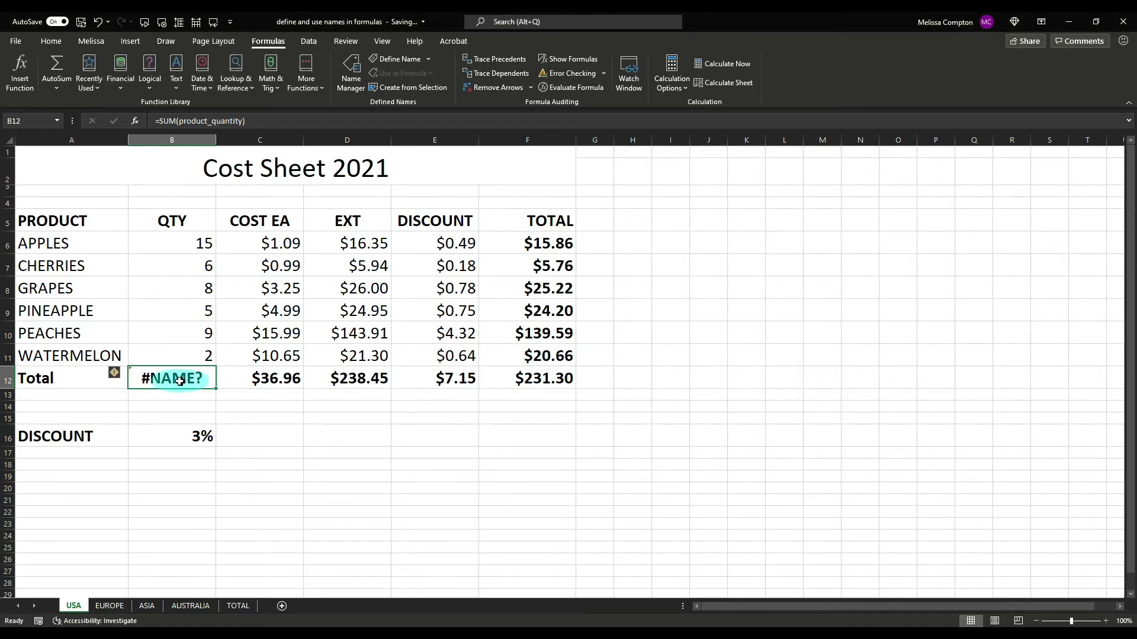
Step: Rebuild the USA QTY Total as =SUM(B6:B11) for 45, then view TOTAL's #NAME? errors
{"action": "left_click", "coordinate": [238, 605]}
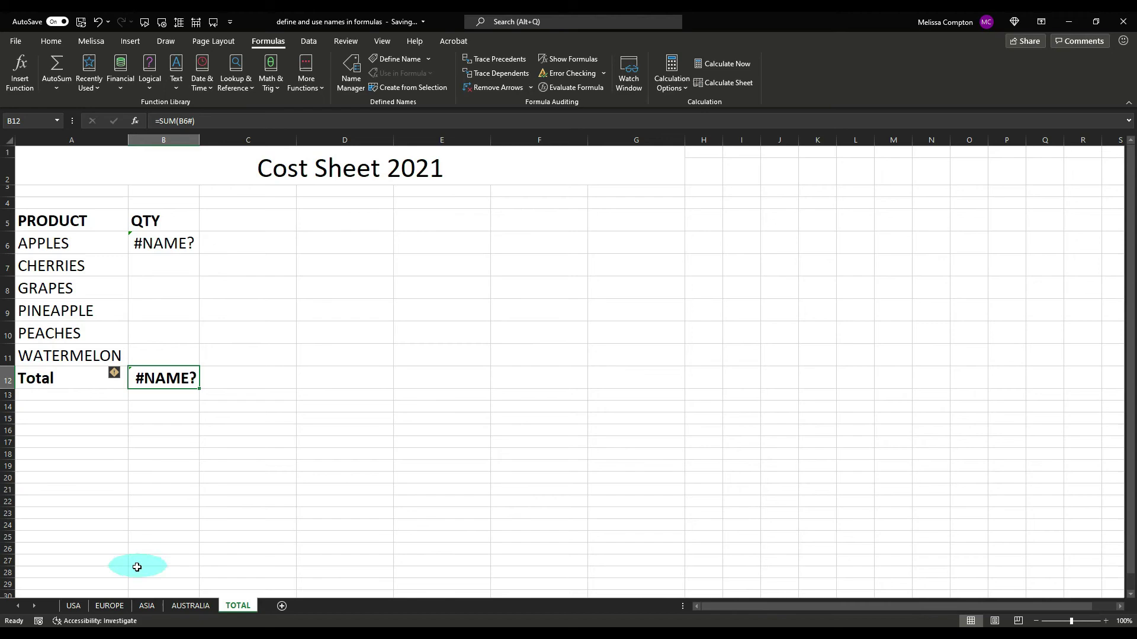
{"action": "left_click", "coordinate": [73, 606]}
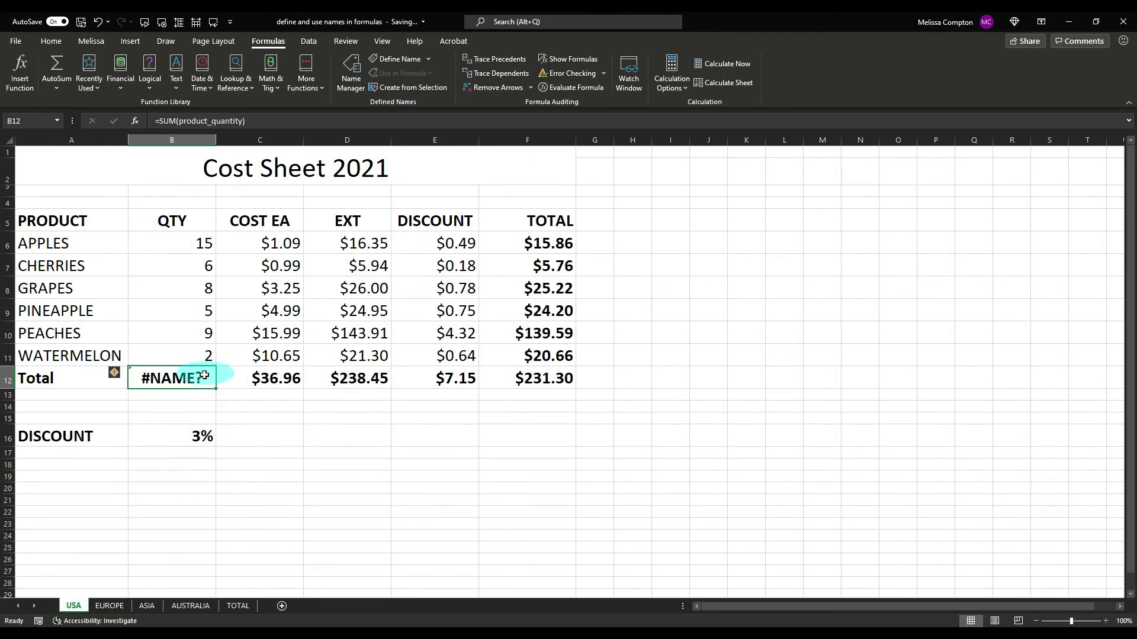
{"action": "left_click", "coordinate": [56, 74]}
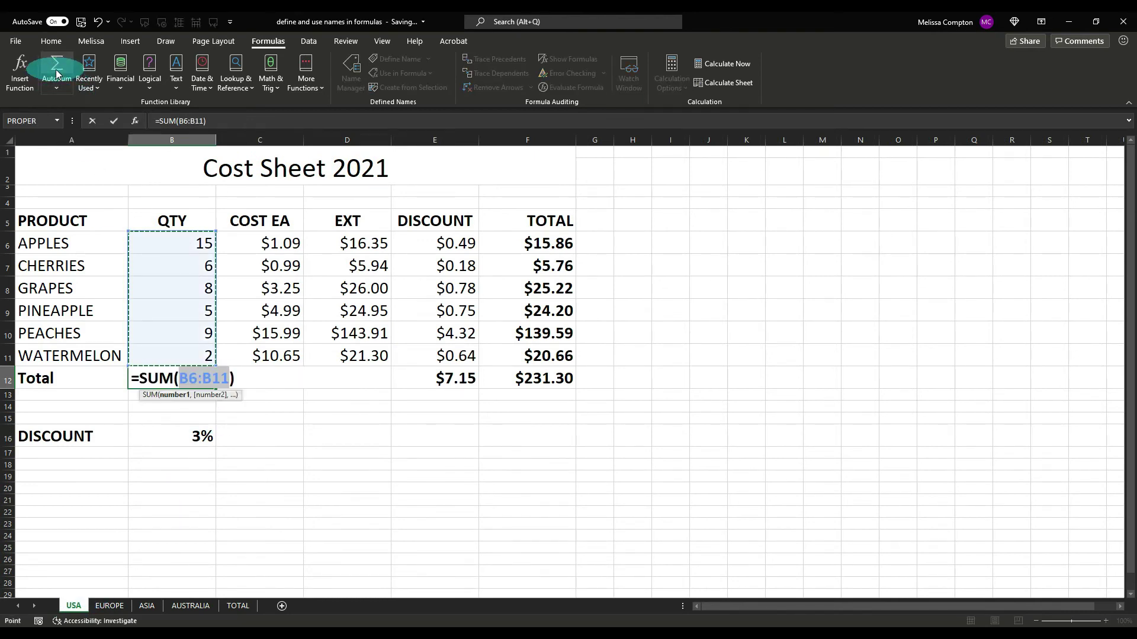
{"action": "key", "text": "Return"}
{"action": "left_click", "coordinate": [237, 605]}
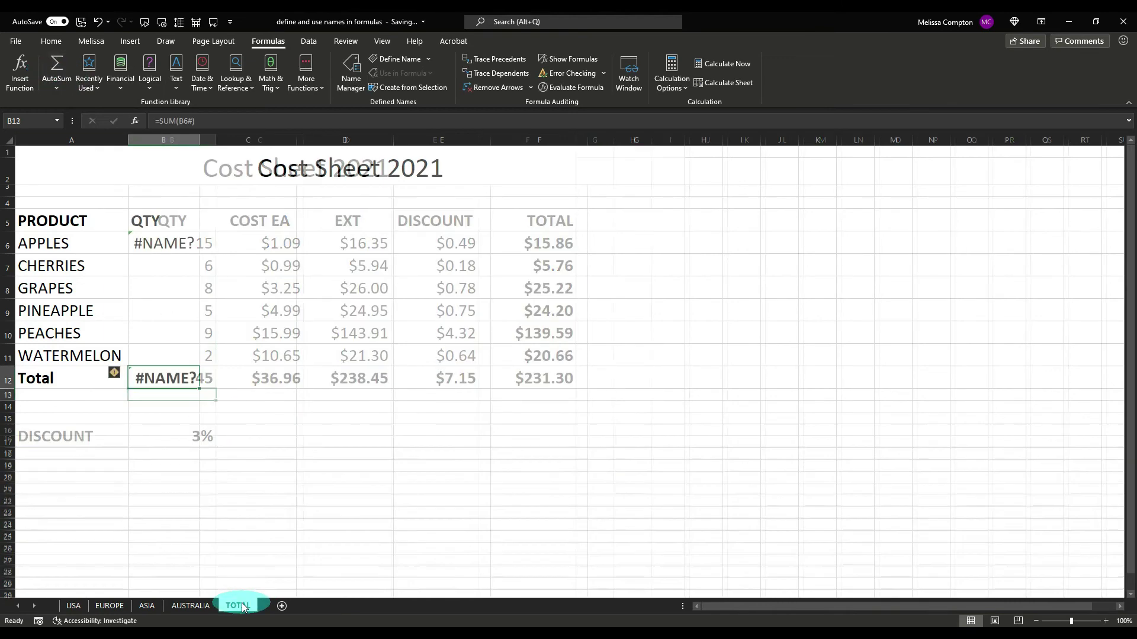